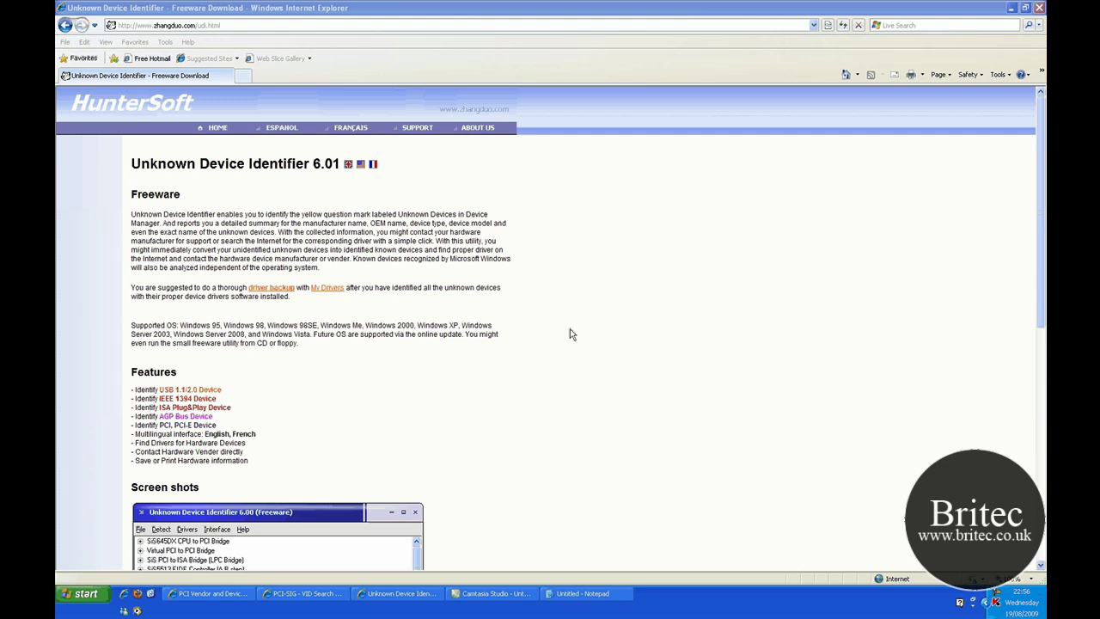
Open Device Manager from My Computer's Properties, Hardware tab, and position it over the page.
{"action": "left_click", "coordinate": [83, 593]}
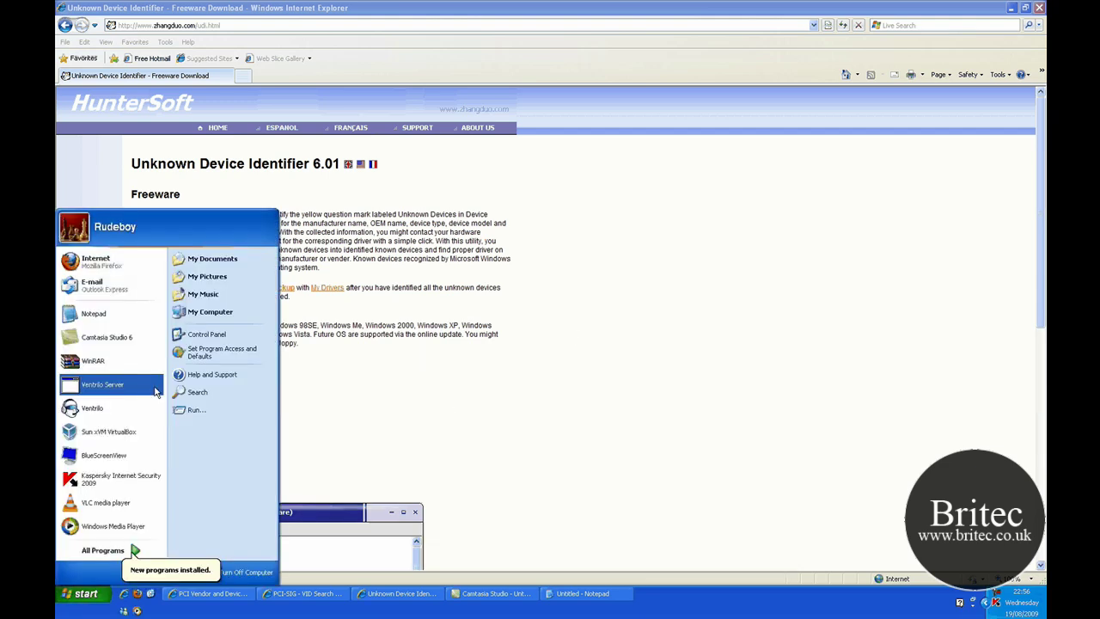
{"action": "right_click", "coordinate": [226, 314]}
{"action": "left_click", "coordinate": [248, 427]}
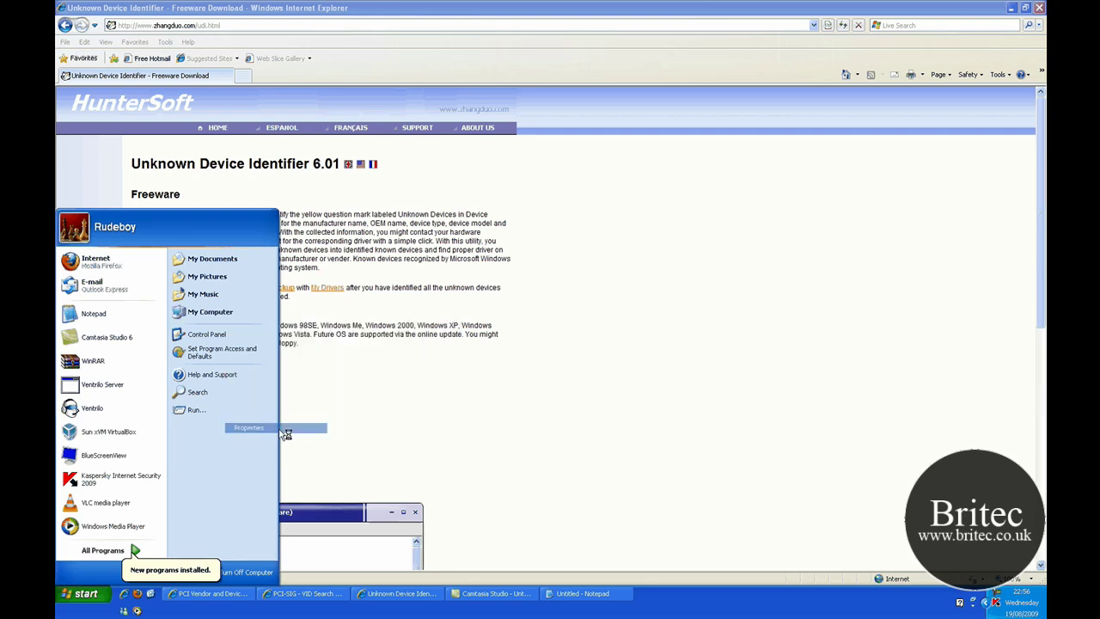
{"action": "left_click_drag", "start_coordinate": [265, 117], "coordinate": [583, 163]}
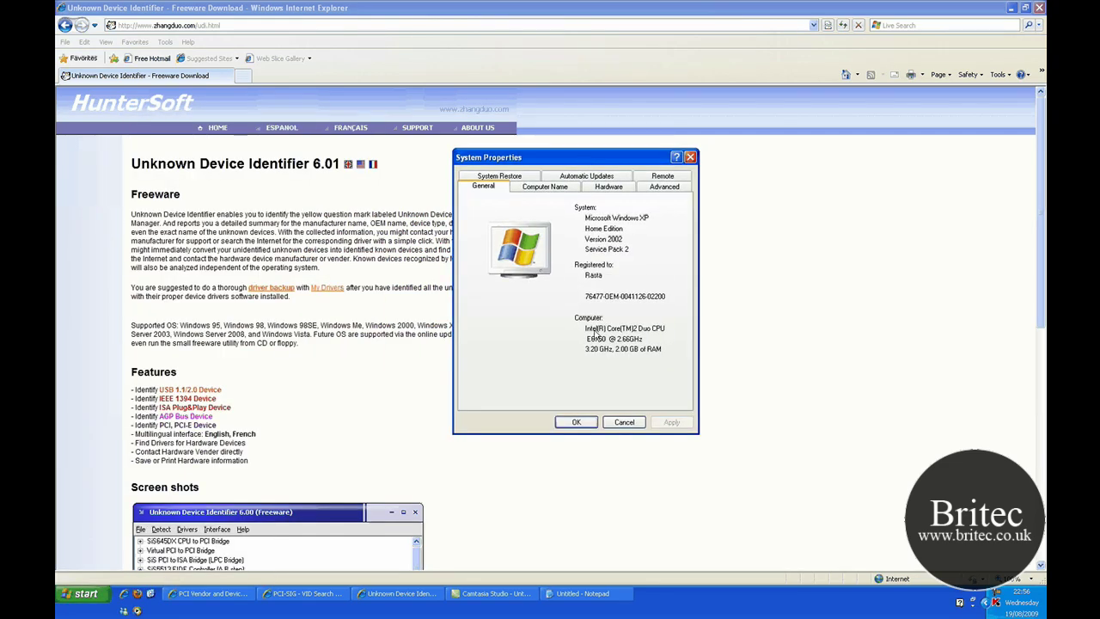
{"action": "left_click", "coordinate": [610, 188]}
{"action": "left_click", "coordinate": [626, 251]}
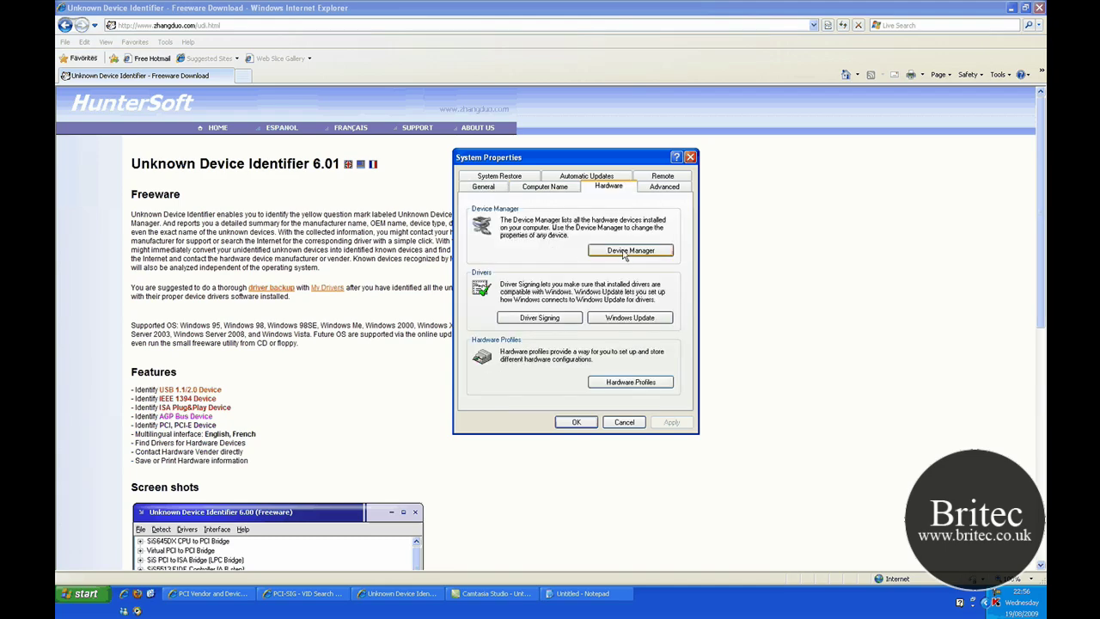
{"action": "left_click_drag", "start_coordinate": [328, 39], "coordinate": [597, 228]}
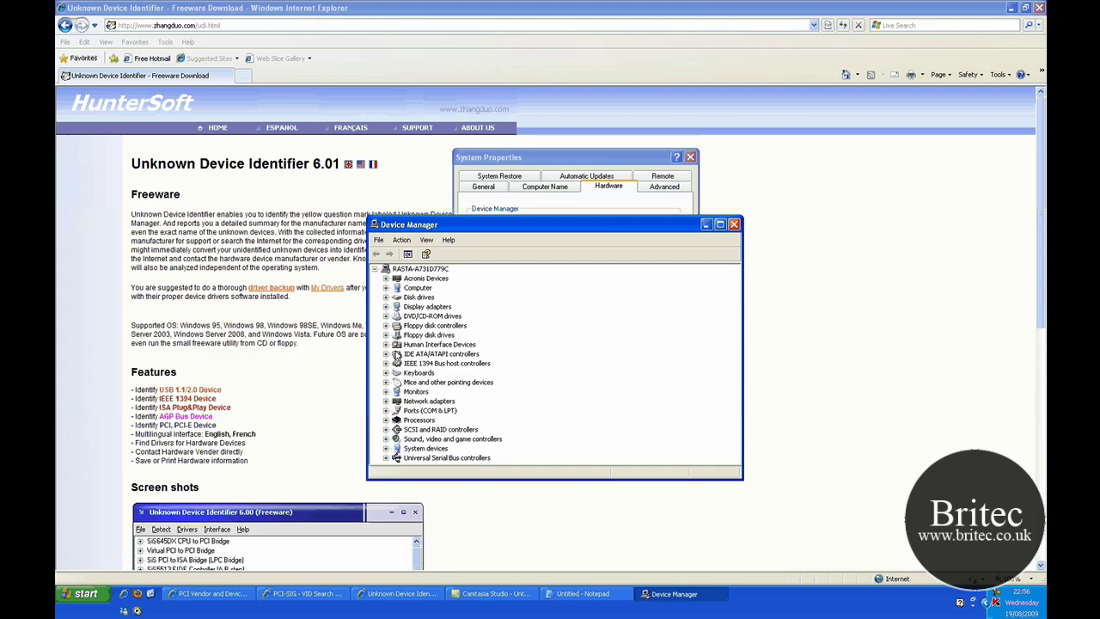
Inspect the Network adapters category's context menu in Device Manager without choosing any action.
{"action": "left_click_drag", "start_coordinate": [518, 228], "coordinate": [542, 226]}
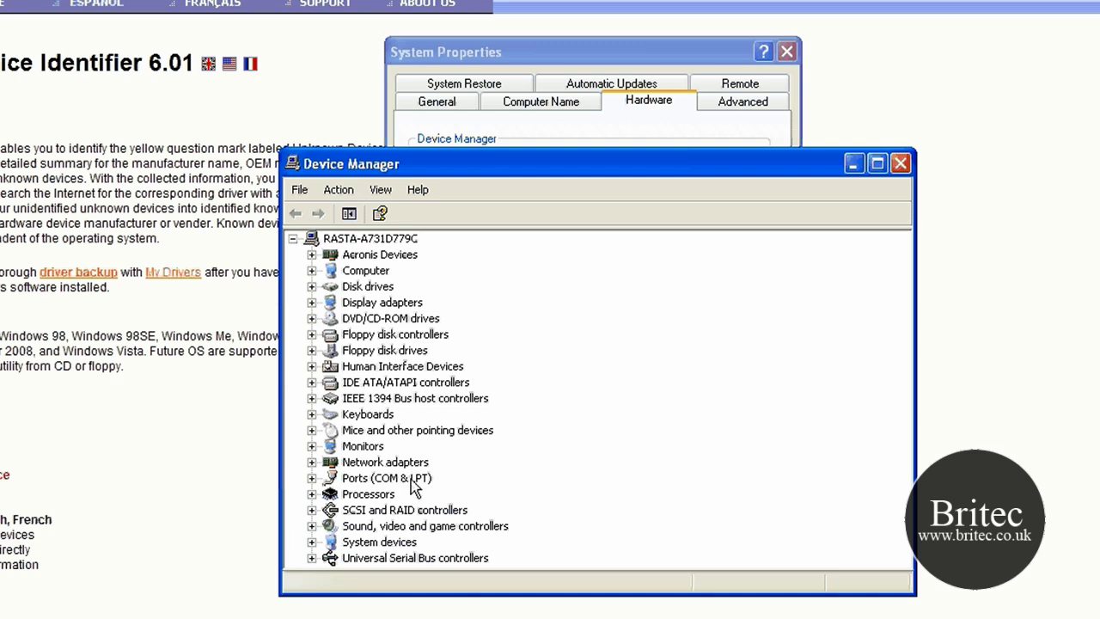
{"action": "right_click", "coordinate": [368, 464]}
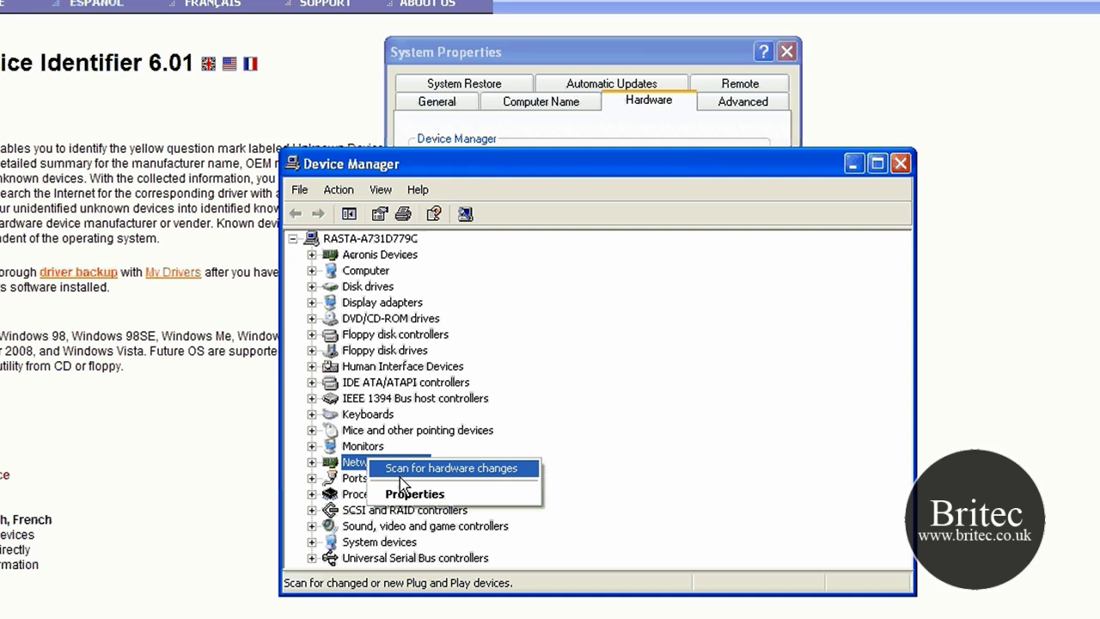
{"action": "left_click", "coordinate": [578, 412]}
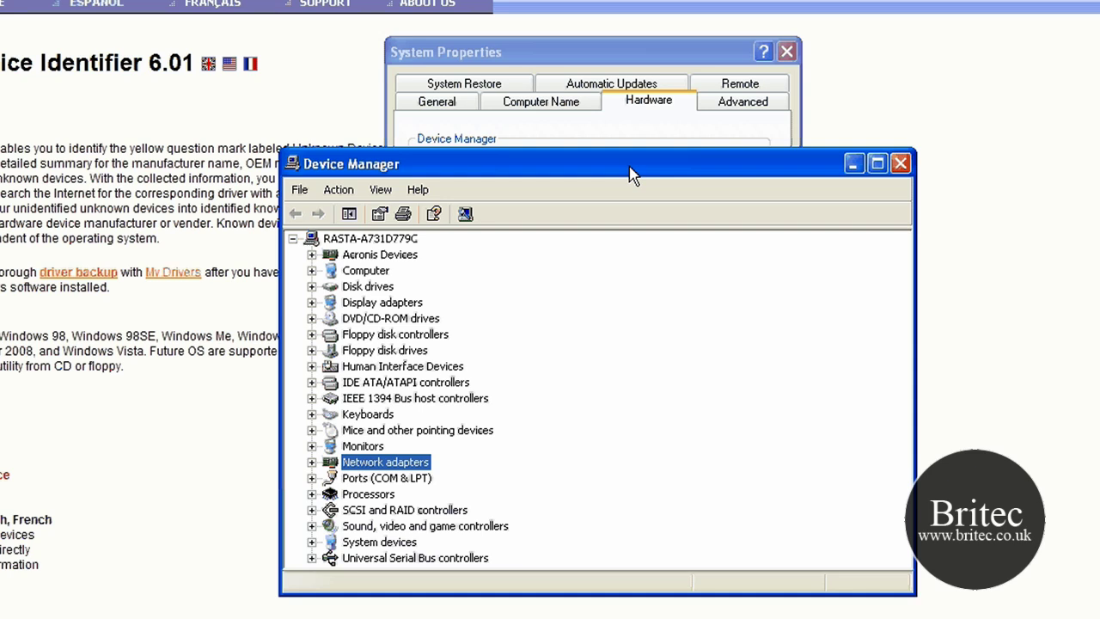
{"action": "left_click_drag", "start_coordinate": [635, 166], "coordinate": [656, 163]}
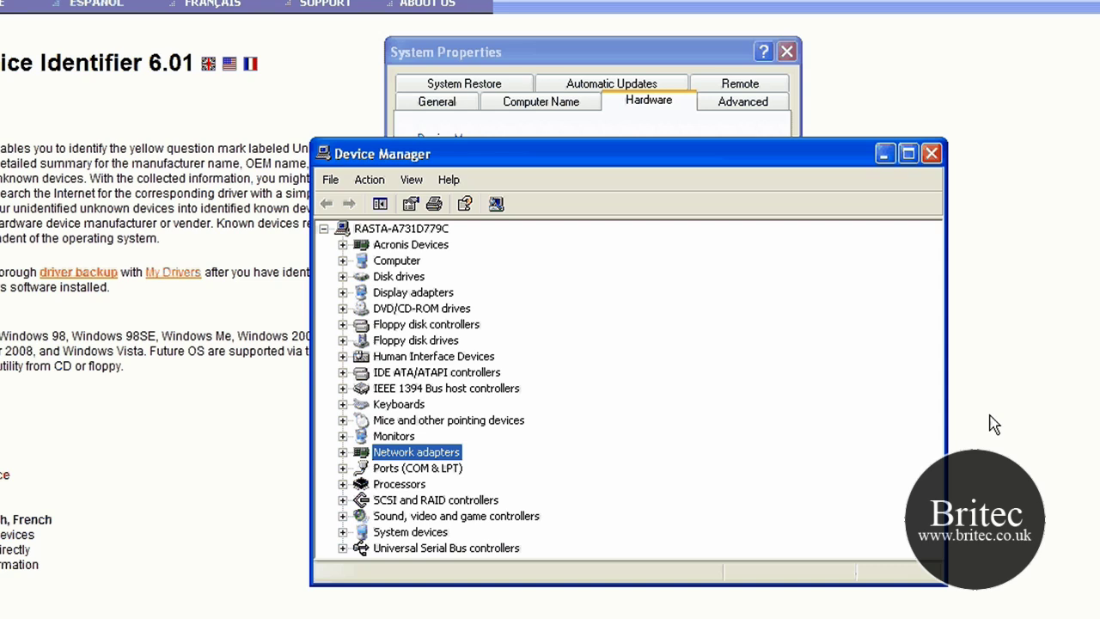
Close Device Manager and System Properties, then scroll through the download page's Features and screenshot.
{"action": "left_click", "coordinate": [931, 157]}
{"action": "left_click", "coordinate": [786, 53]}
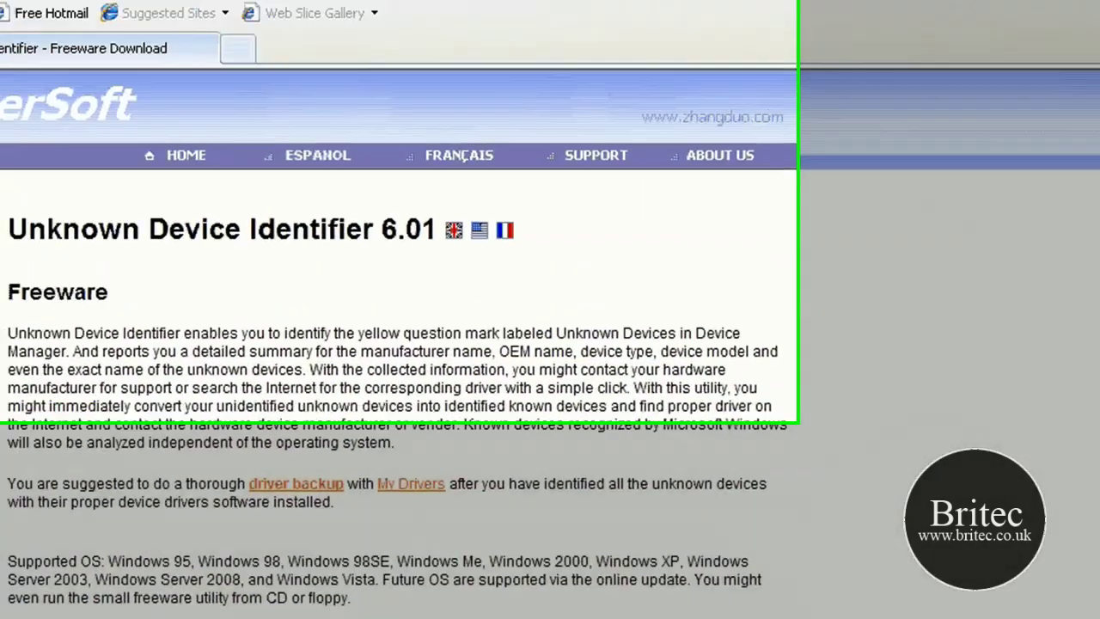
{"action": "left_click", "coordinate": [266, 72]}
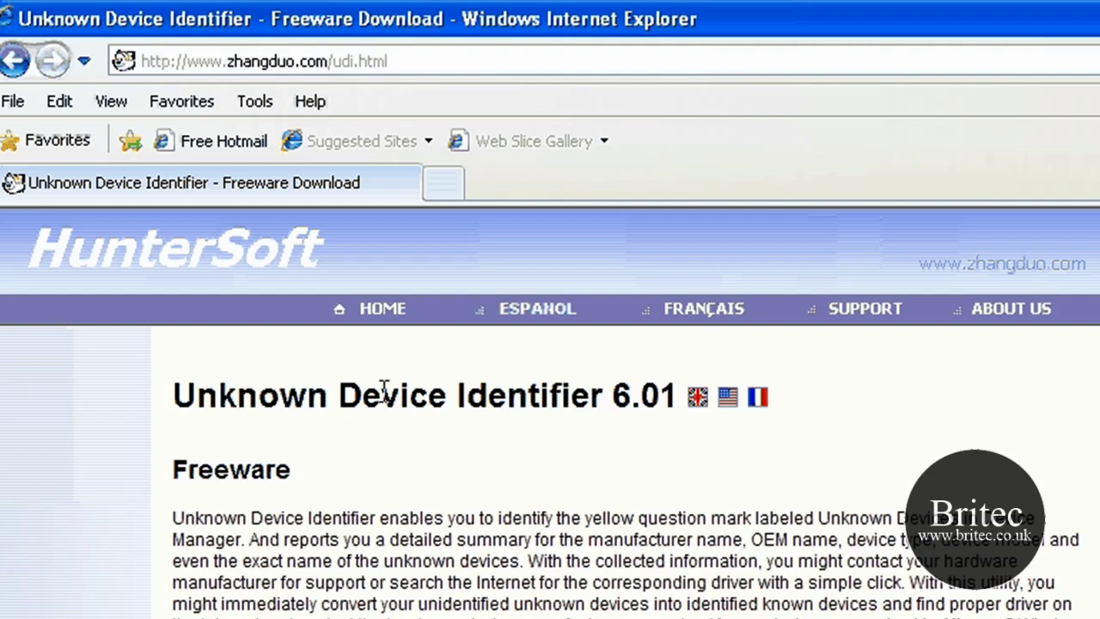
{"action": "scroll", "coordinate": [946, 601], "scroll_direction": "down", "scroll_amount": 10}
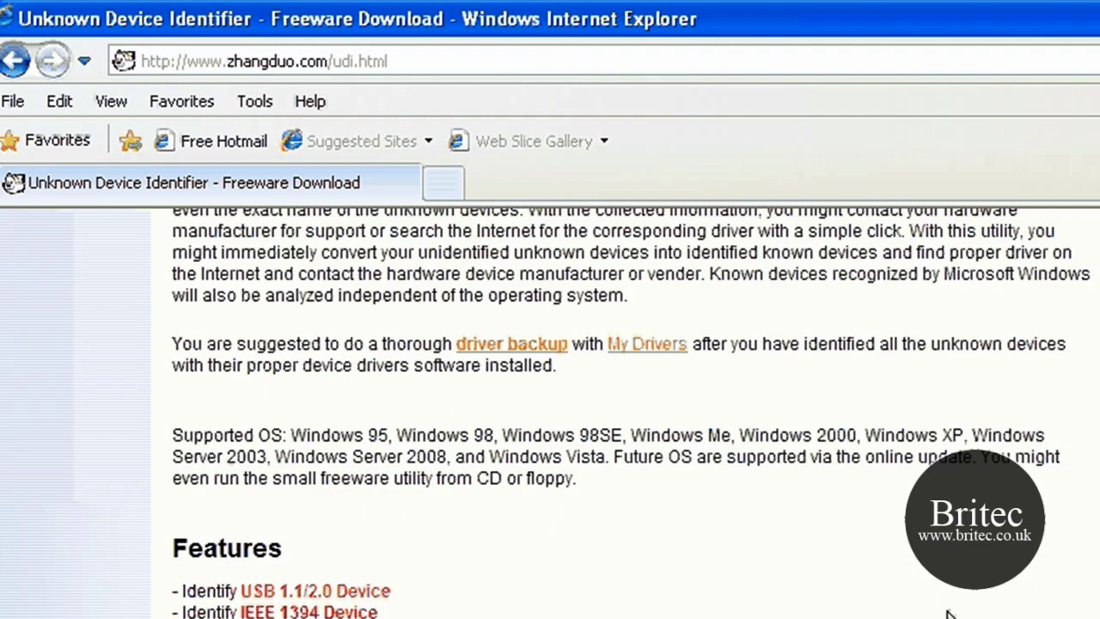
{"action": "scroll", "coordinate": [550, 413], "scroll_direction": "down", "scroll_amount": 1}
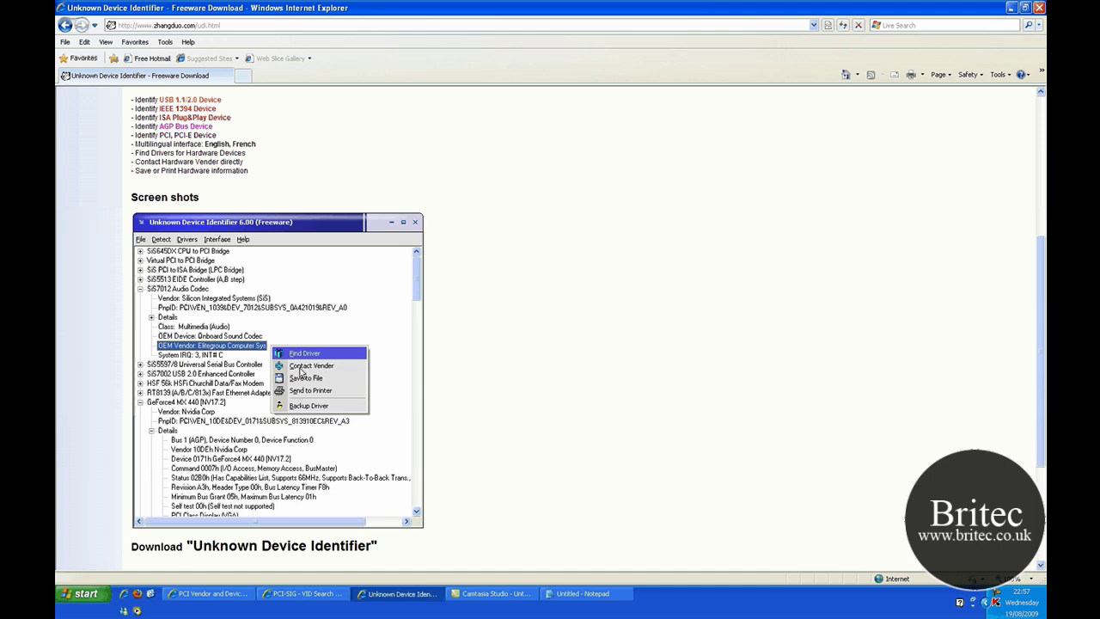
{"action": "scroll", "coordinate": [301, 374], "scroll_direction": "down", "scroll_amount": 3}
{"action": "scroll", "coordinate": [283, 382], "scroll_direction": "up", "scroll_amount": 3}
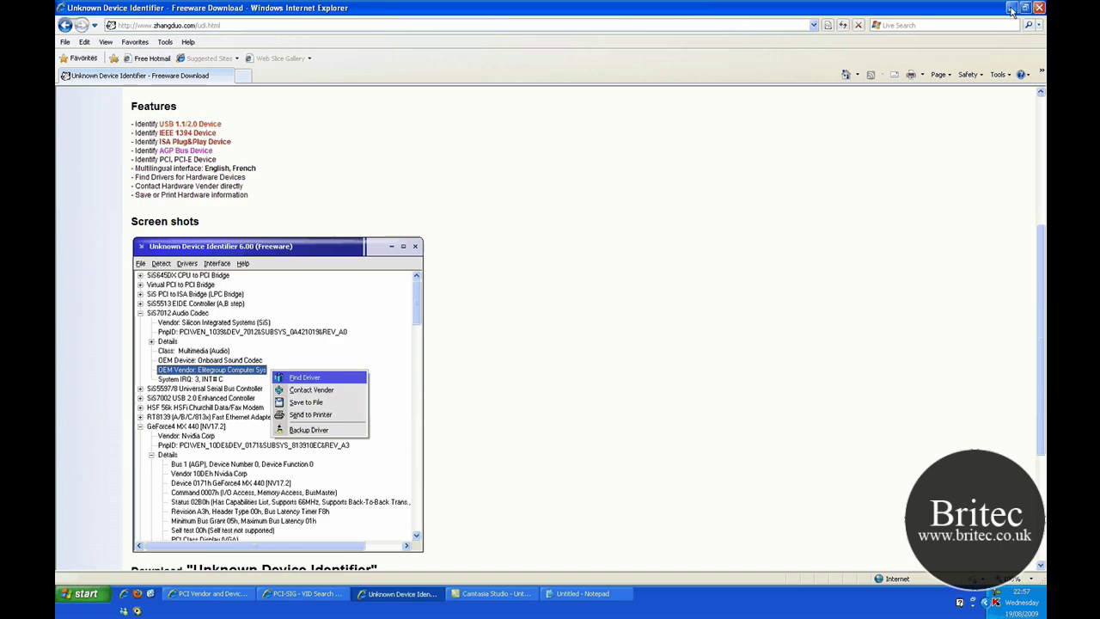
Launch Unknown Device Identifier from the desktop and expand the Unknown entry to show its ATI details.
{"action": "key", "text": "super+d"}
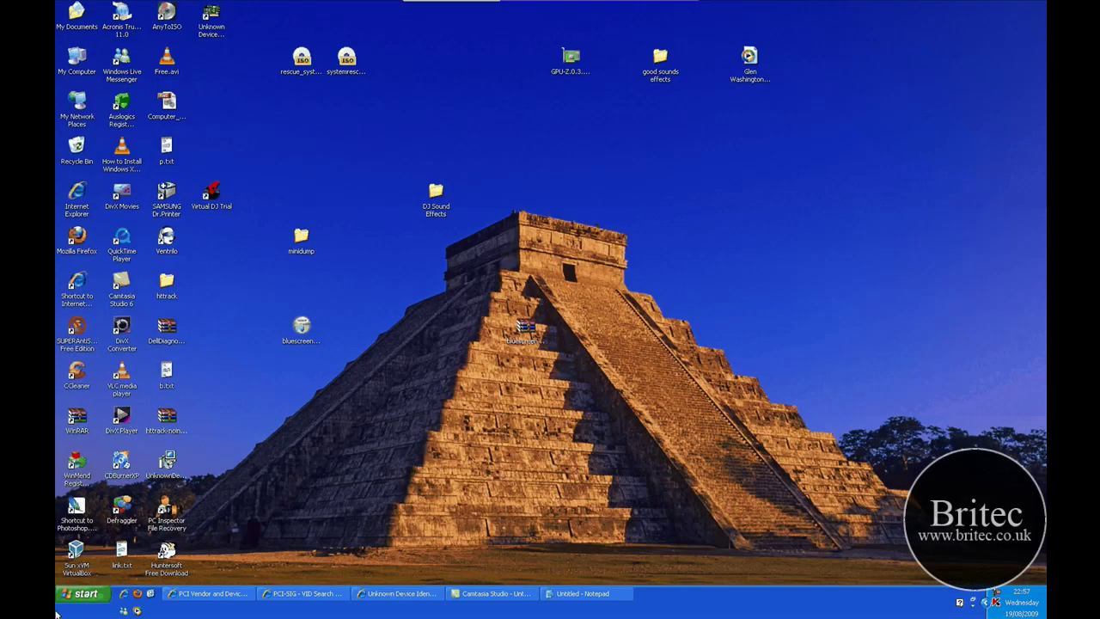
{"action": "left_click_drag", "start_coordinate": [214, 19], "coordinate": [204, 113]}
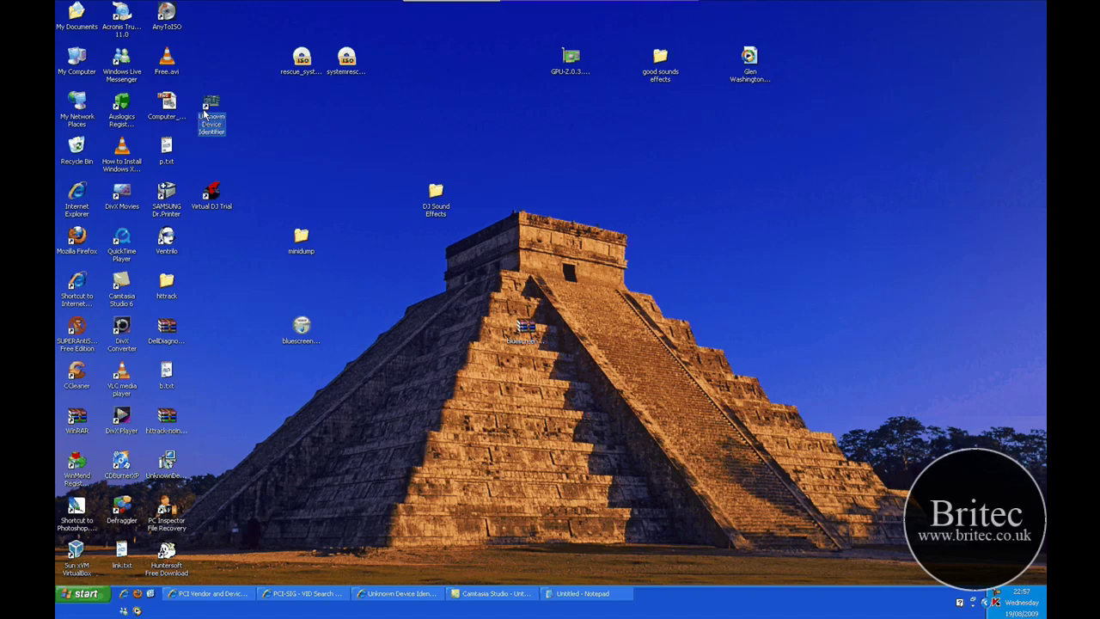
{"action": "double_click", "coordinate": [204, 113]}
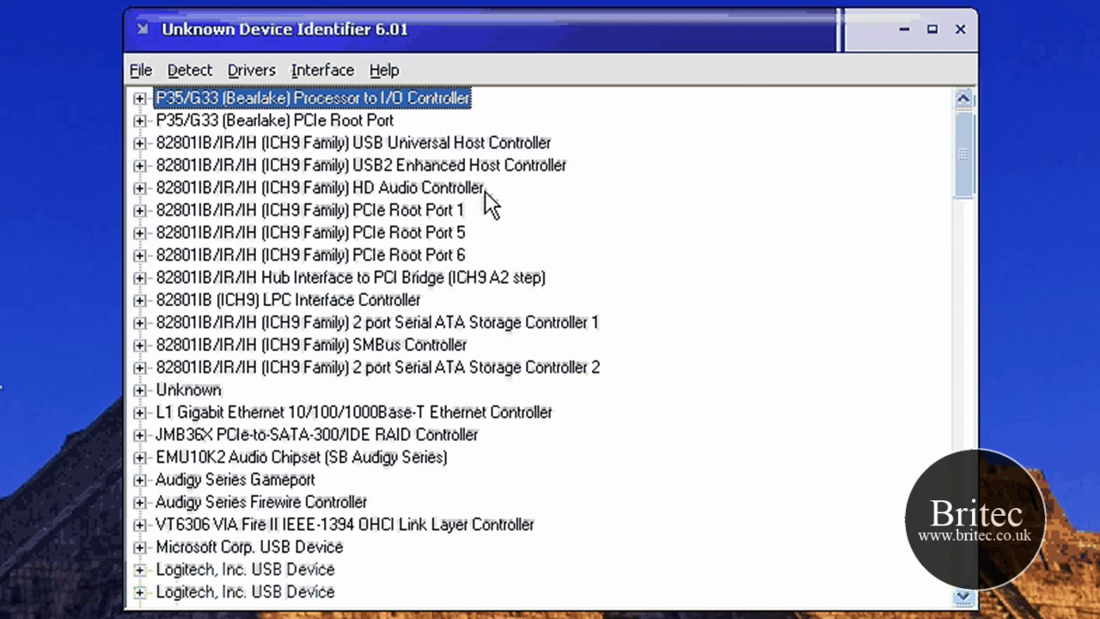
{"action": "left_click", "coordinate": [139, 389]}
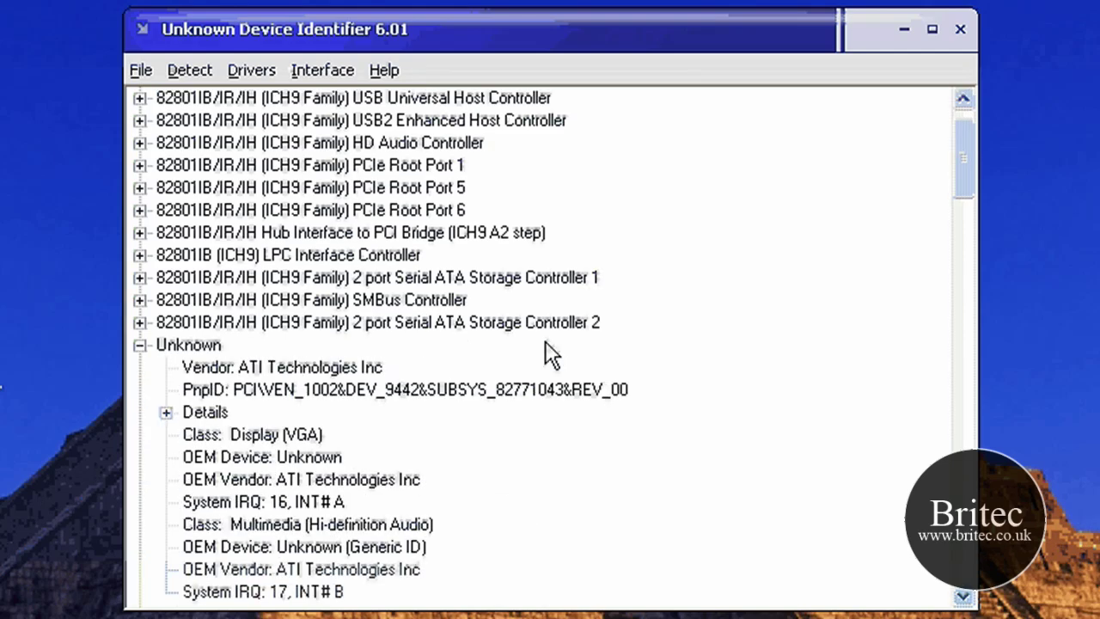
{"action": "scroll", "coordinate": [289, 449], "scroll_direction": "down", "scroll_amount": 1}
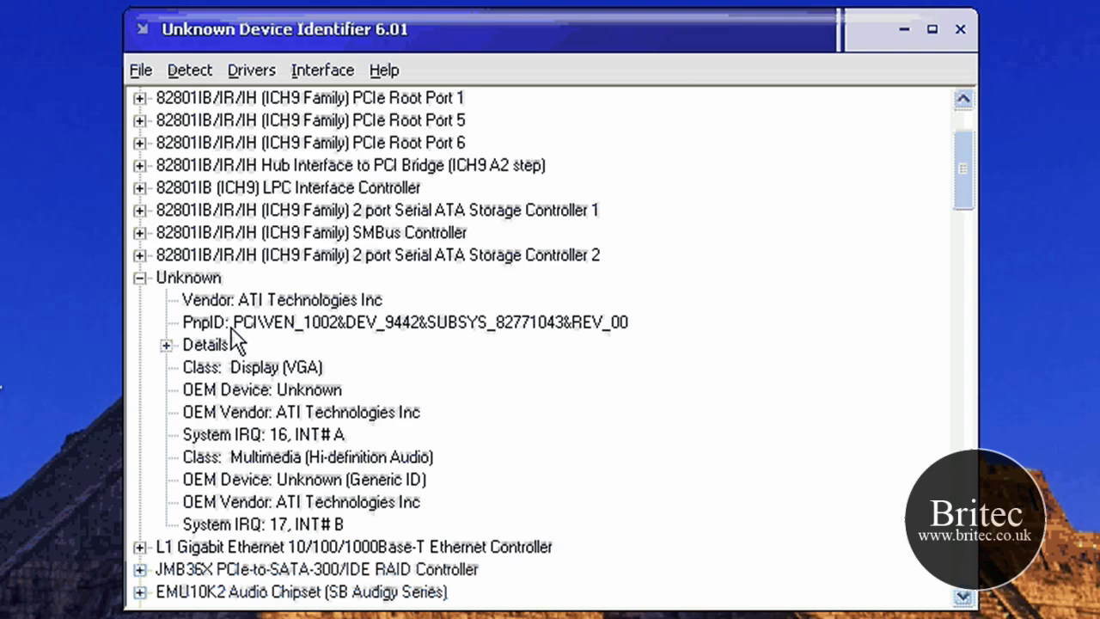
Look over the ATI Technologies vendor entry's context menu and the Drivers menu.
{"action": "left_click", "coordinate": [191, 300]}
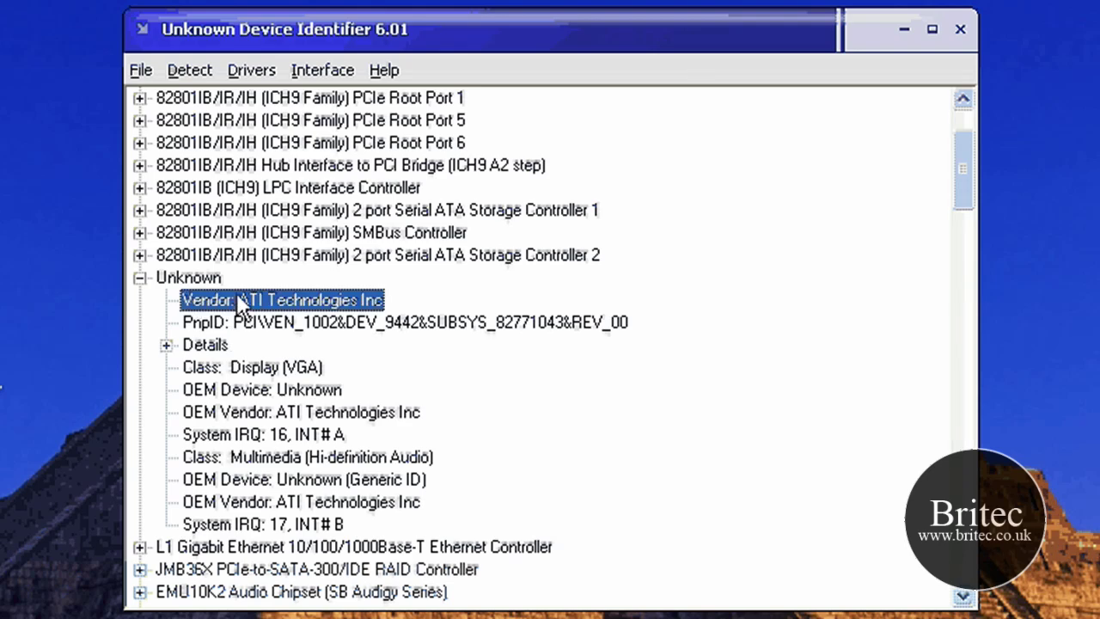
{"action": "right_click", "coordinate": [239, 306]}
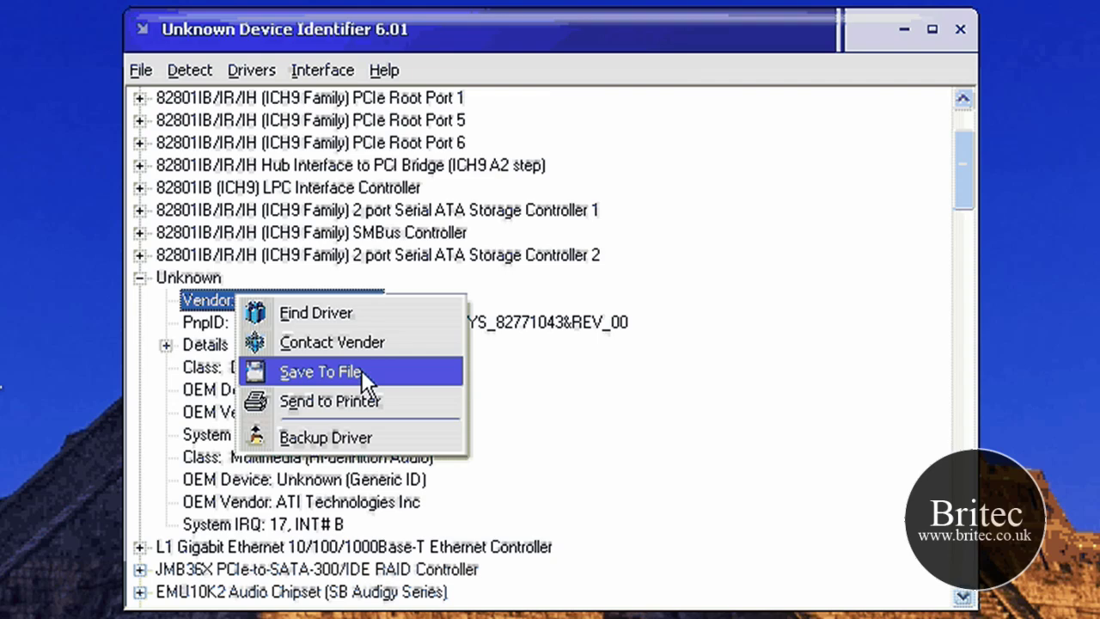
{"action": "left_click", "coordinate": [281, 232]}
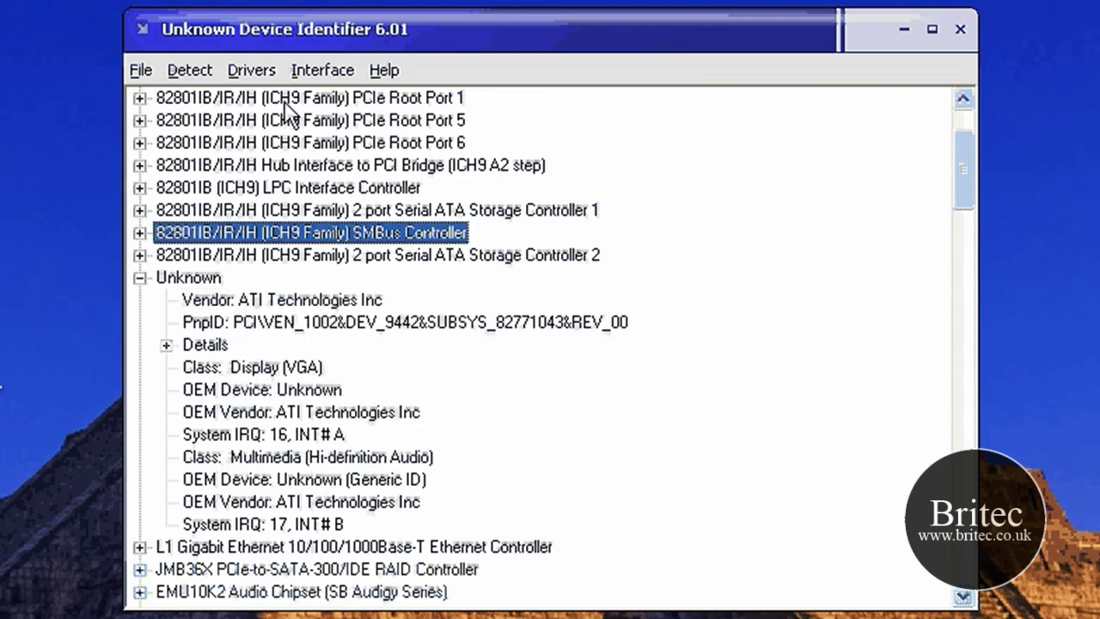
{"action": "left_click", "coordinate": [263, 69]}
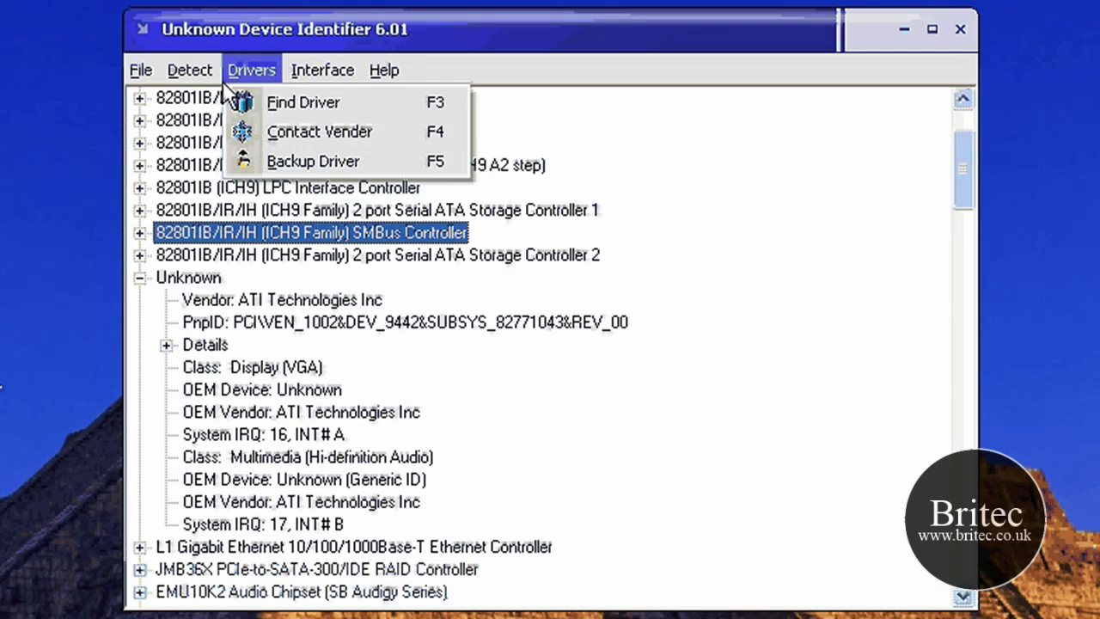
Rerun hardware detection with Detect > Detect Now to refresh the device list.
{"action": "mouse_move", "coordinate": [210, 73]}
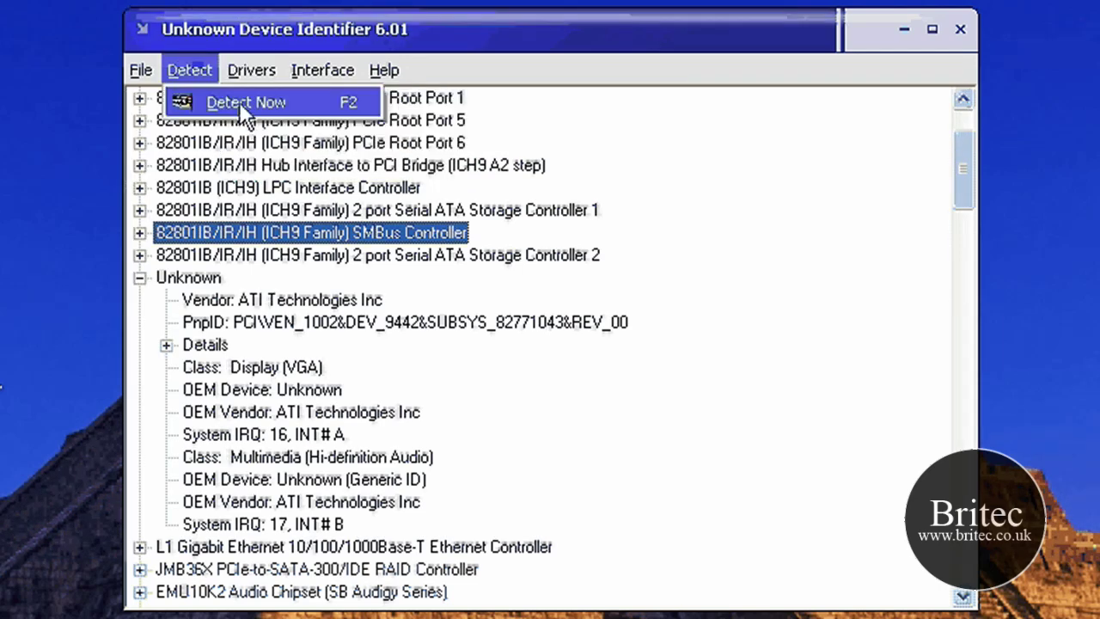
{"action": "left_click", "coordinate": [215, 345]}
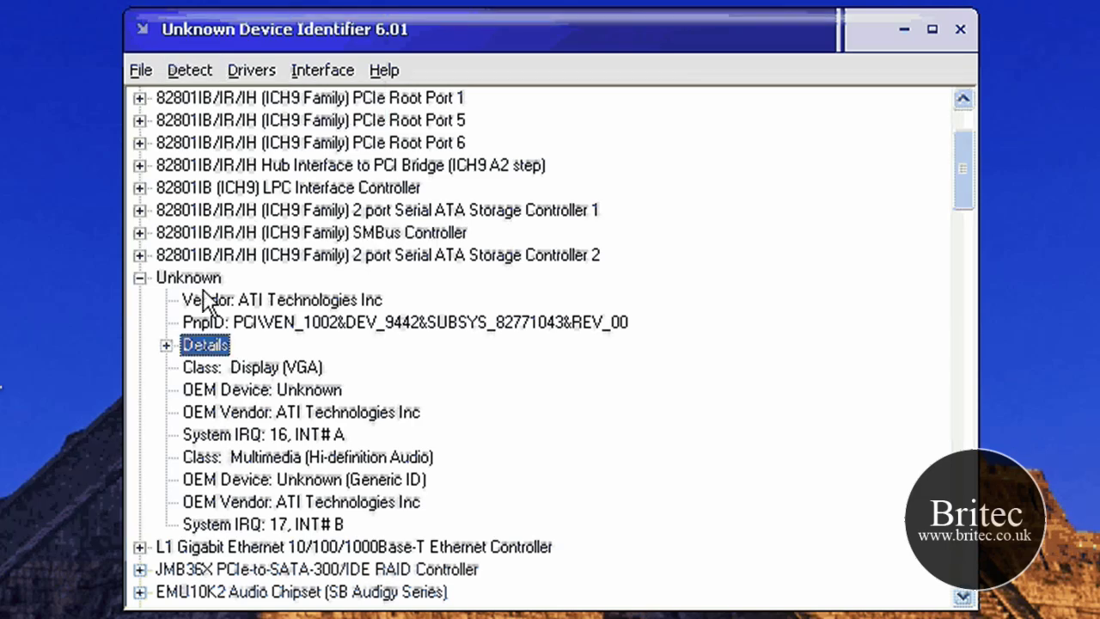
{"action": "left_click", "coordinate": [206, 301]}
{"action": "left_click", "coordinate": [190, 69]}
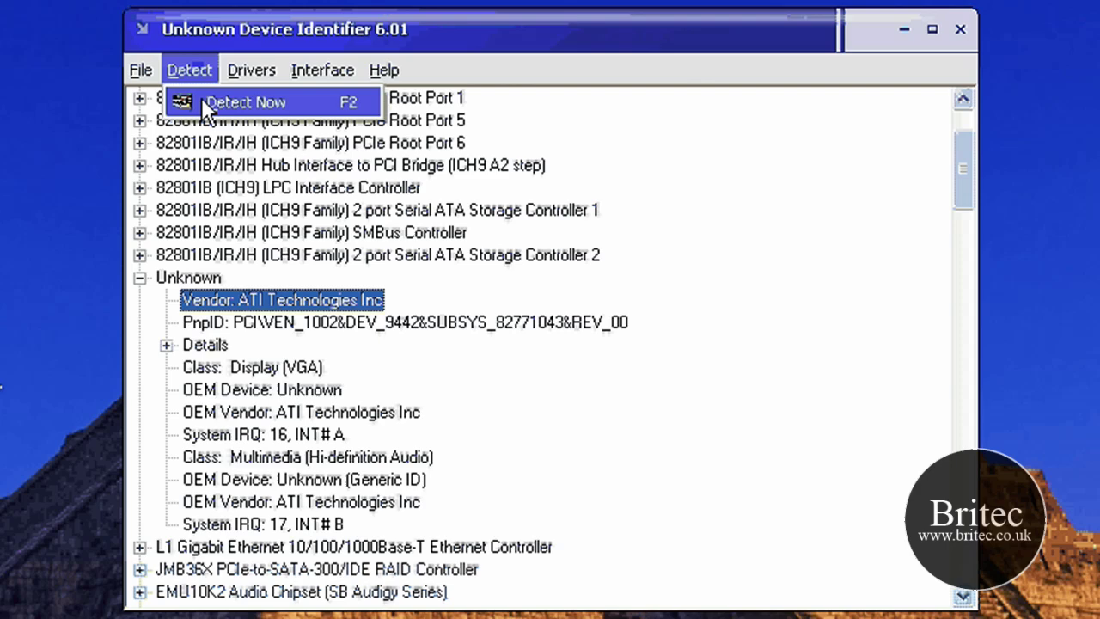
{"action": "left_click", "coordinate": [201, 102]}
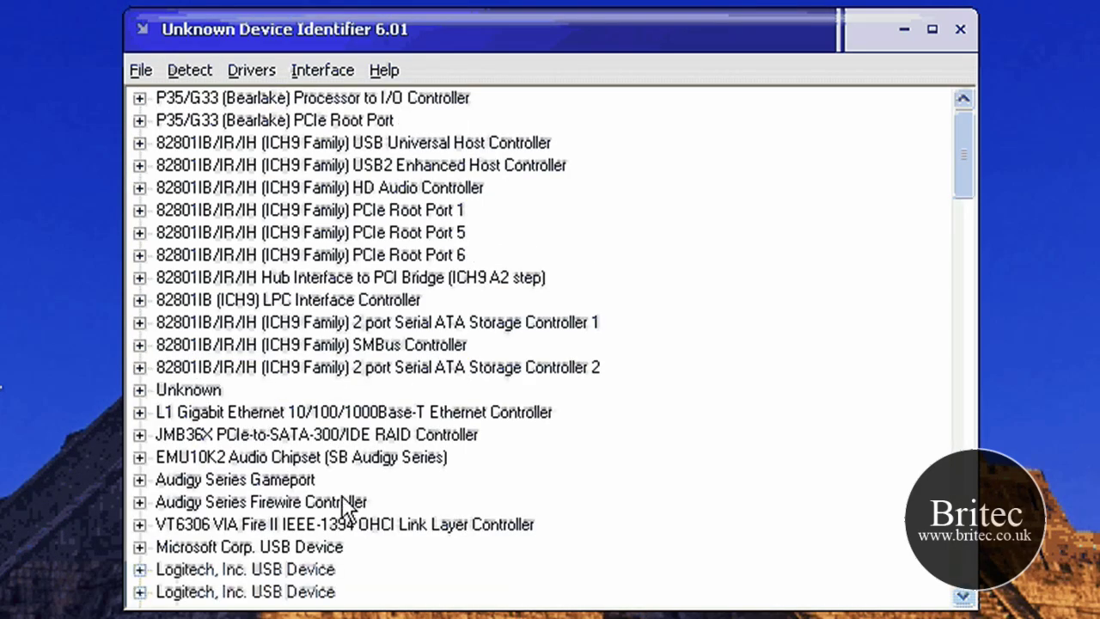
Scroll through the full detected device list, then close Unknown Device Identifier.
{"action": "key", "text": "alt+f"}
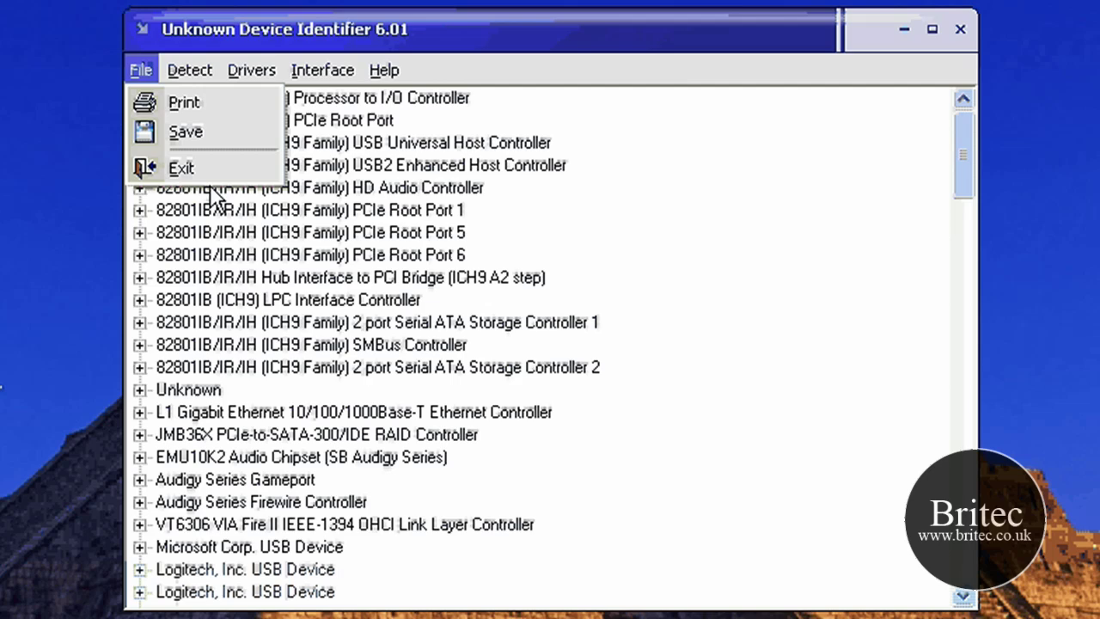
{"action": "left_click", "coordinate": [382, 369]}
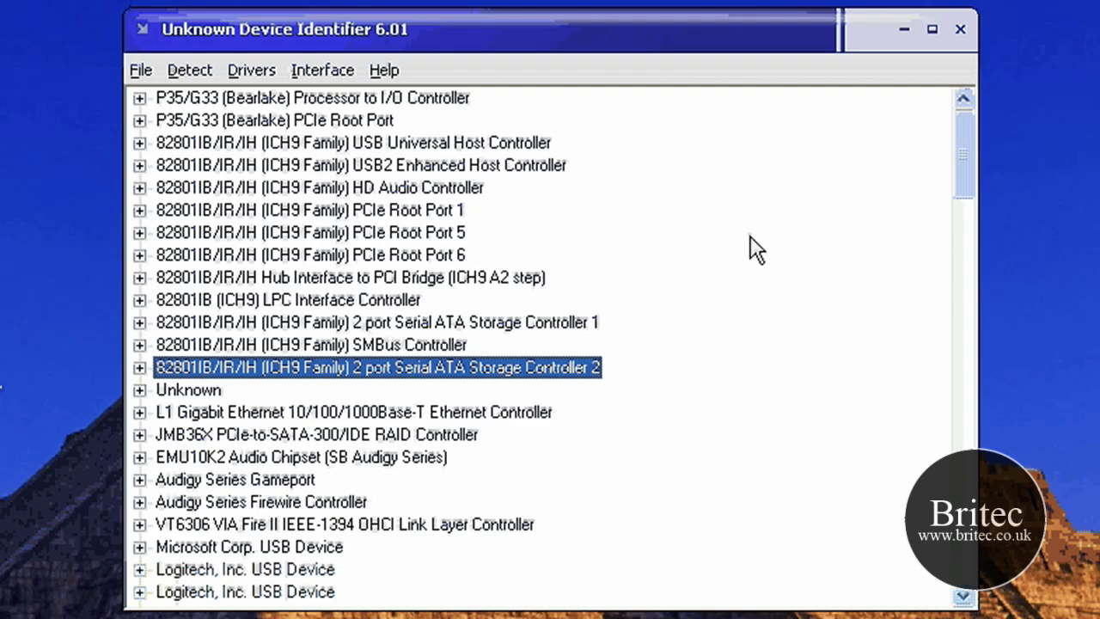
{"action": "scroll", "coordinate": [456, 176], "scroll_direction": "down", "scroll_amount": 8}
{"action": "scroll", "coordinate": [455, 176], "scroll_direction": "down", "scroll_amount": 10}
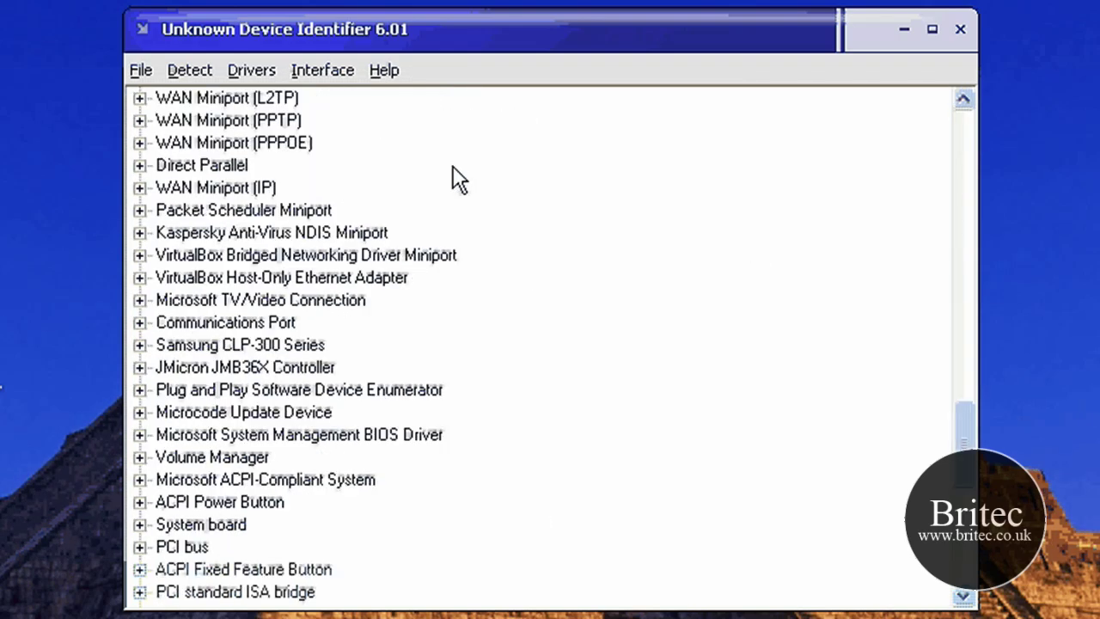
{"action": "scroll", "coordinate": [458, 178], "scroll_direction": "down", "scroll_amount": 8}
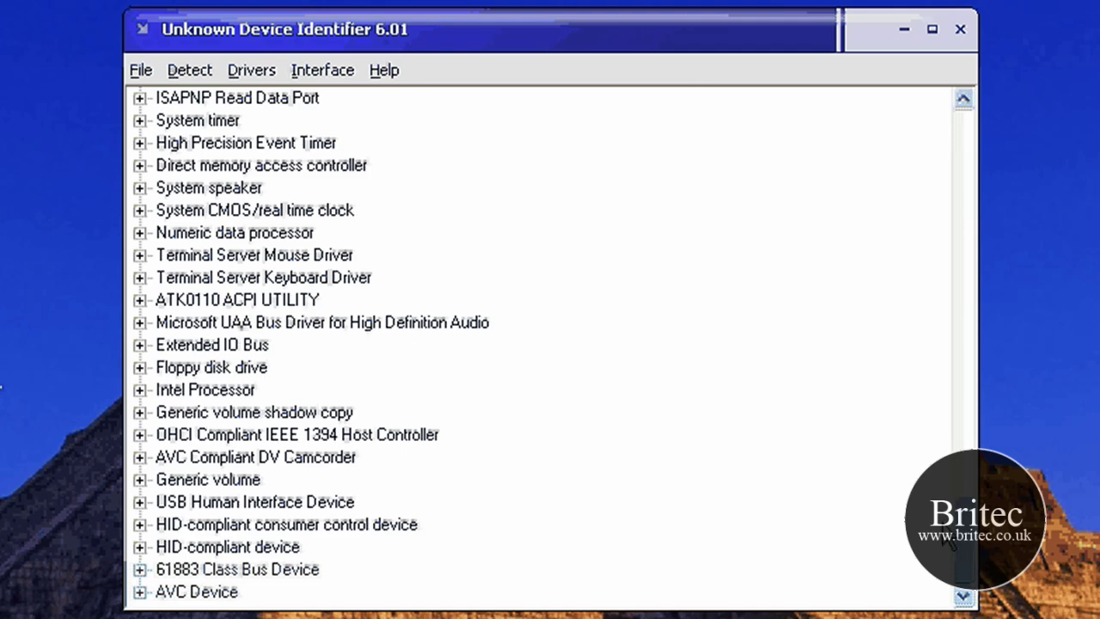
{"action": "scroll", "coordinate": [675, 309], "scroll_direction": "up", "scroll_amount": 10}
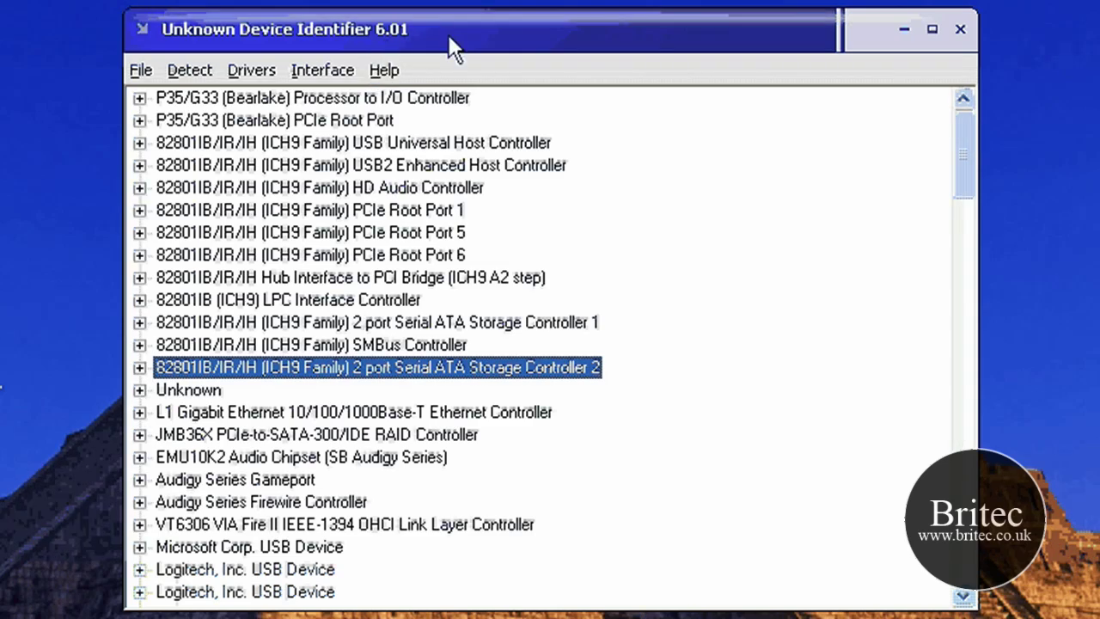
{"action": "left_click_drag", "start_coordinate": [449, 35], "coordinate": [449, 23]}
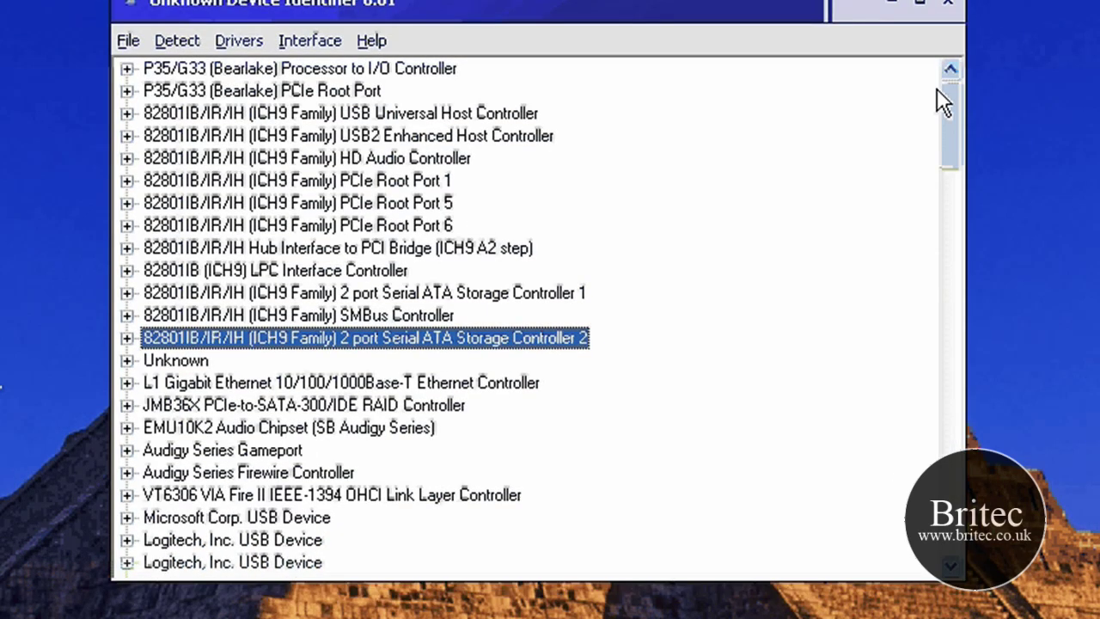
{"action": "left_click", "coordinate": [948, 4]}
Dismiss the backup prompt, explore the Drivers (D:) disc, and open its Drivers folder.
{"action": "key", "text": "Return"}
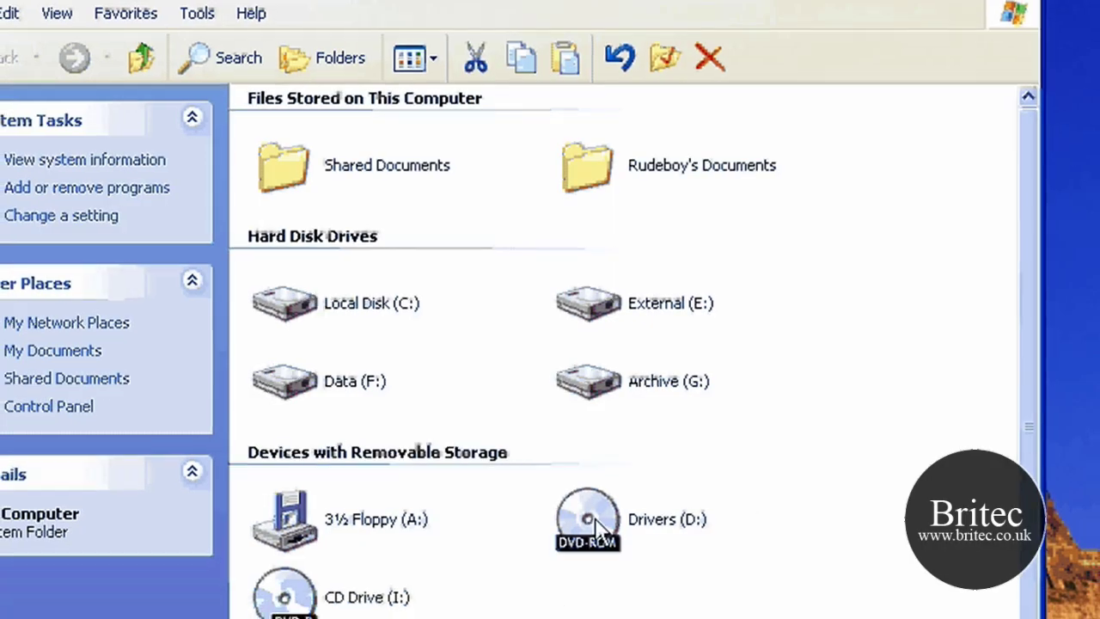
{"action": "right_click", "coordinate": [601, 520]}
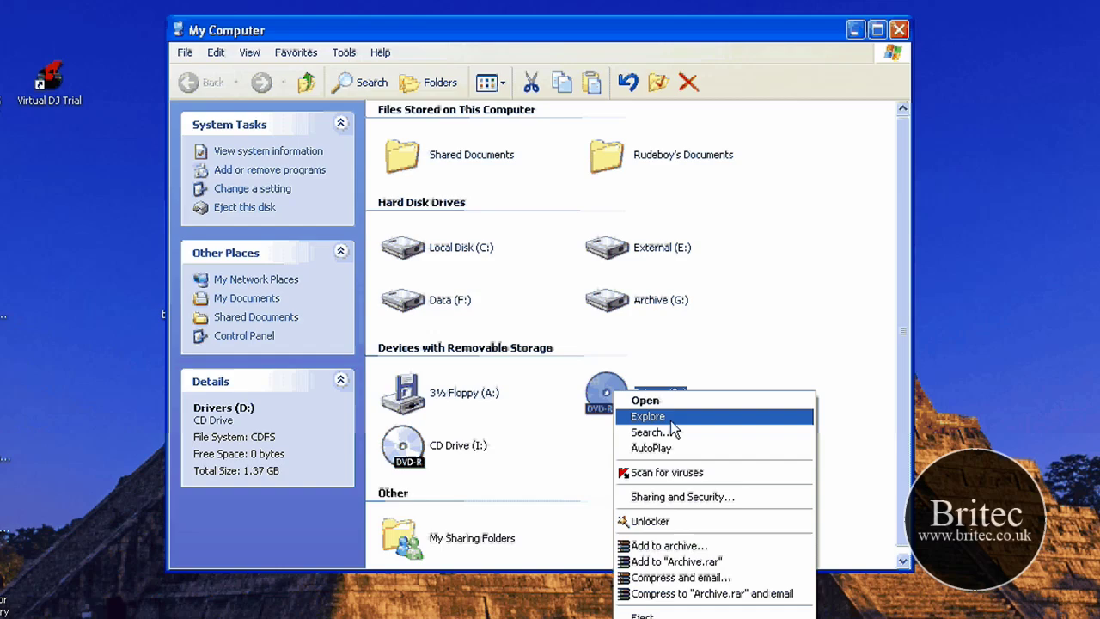
{"action": "left_click", "coordinate": [646, 417]}
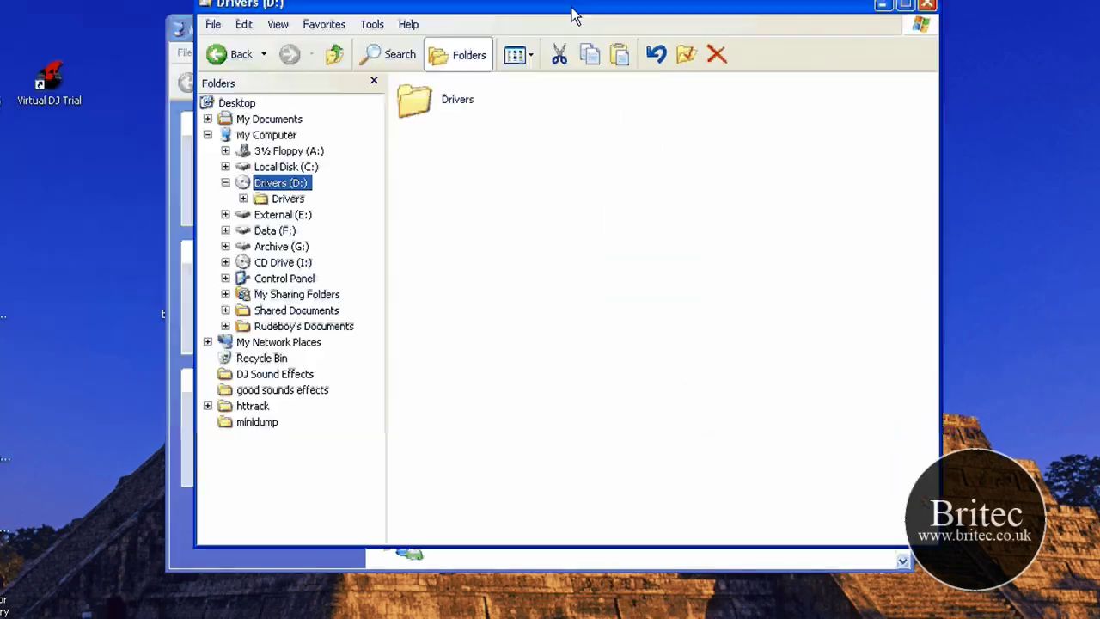
{"action": "double_click", "coordinate": [411, 116]}
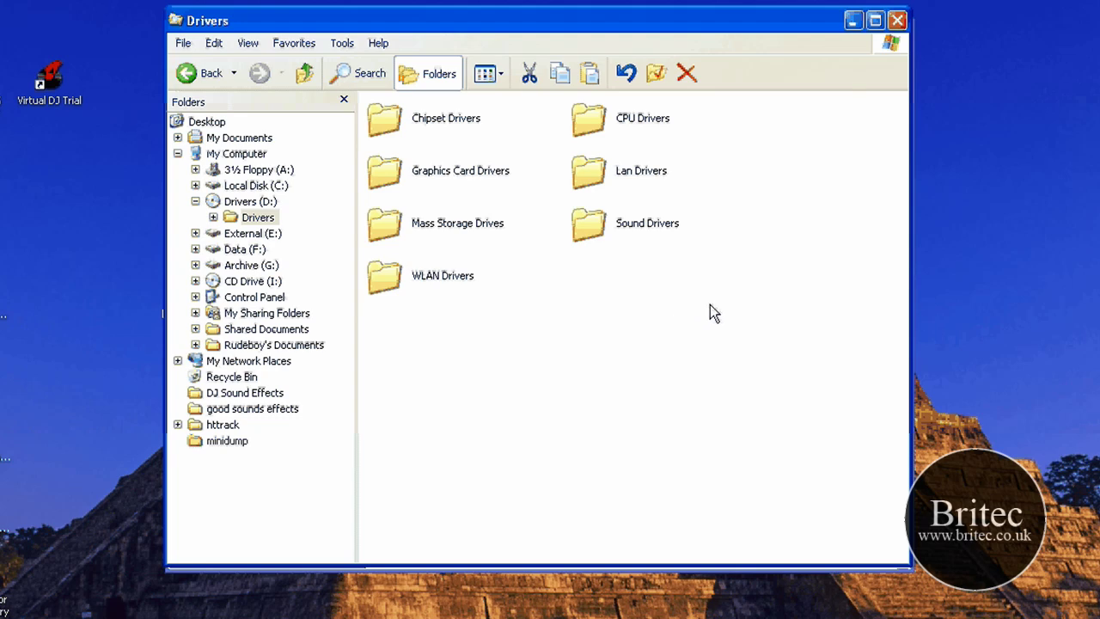
{"action": "left_click", "coordinate": [89, 294]}
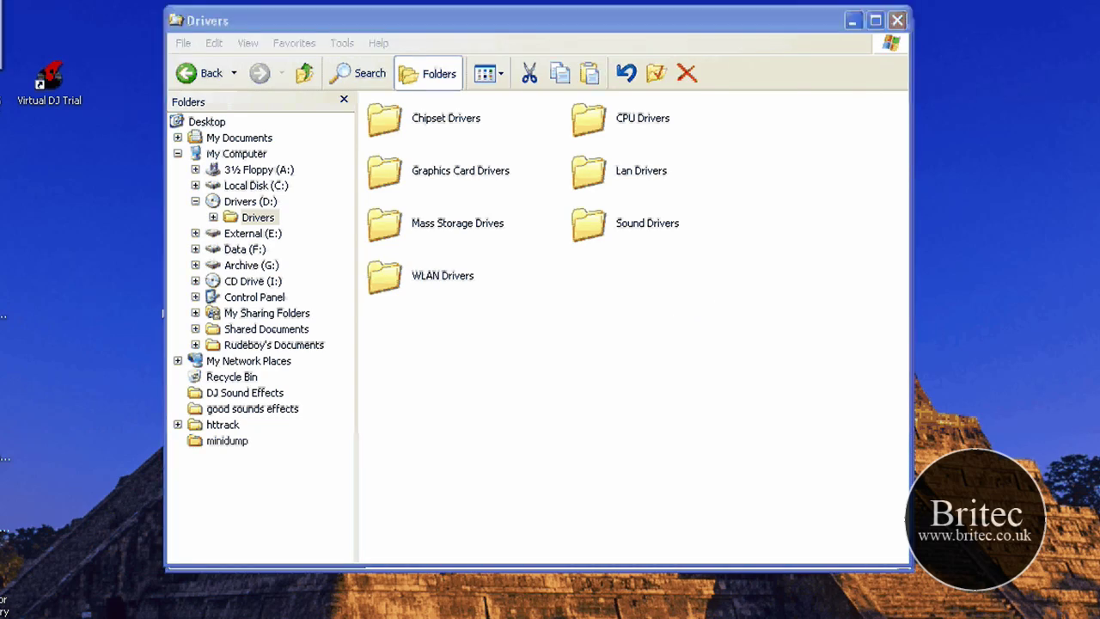
Open Device Manager via Win+Pause, expand Network adapters, and show 1394 Net Adapter's context menu.
{"action": "key", "text": "super+Pause"}
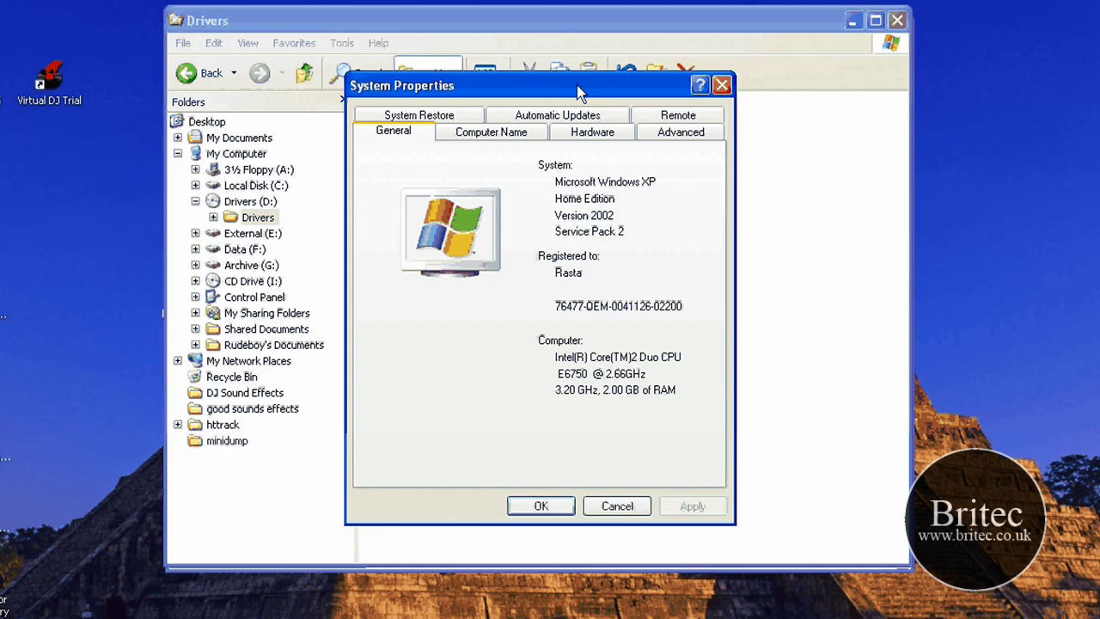
{"action": "left_click_drag", "start_coordinate": [577, 93], "coordinate": [587, 92]}
{"action": "left_click", "coordinate": [601, 129]}
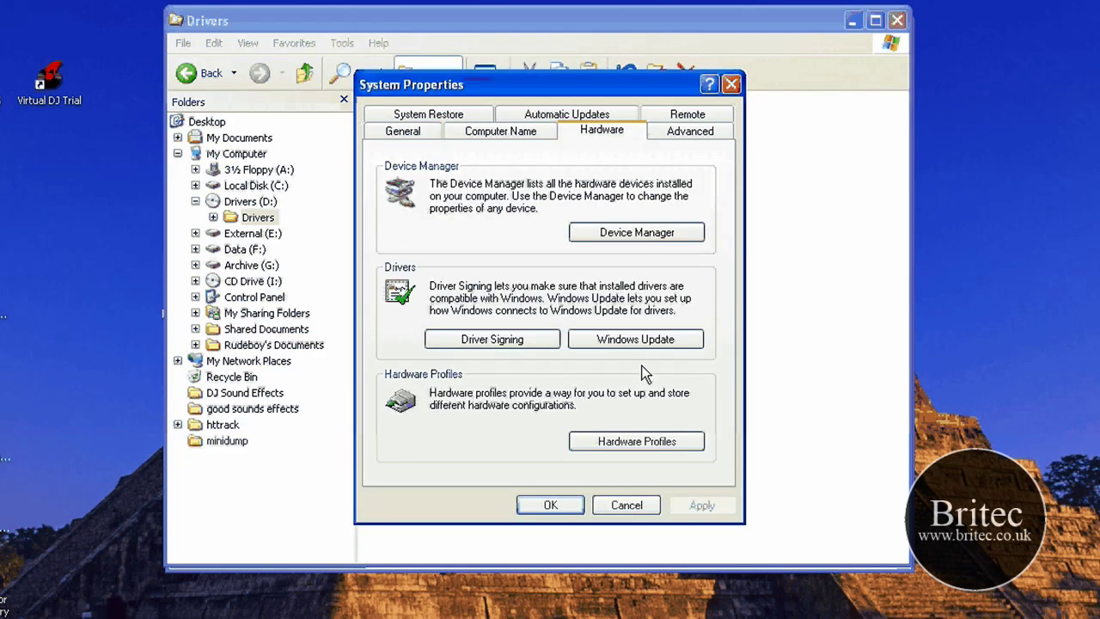
{"action": "left_click", "coordinate": [639, 235]}
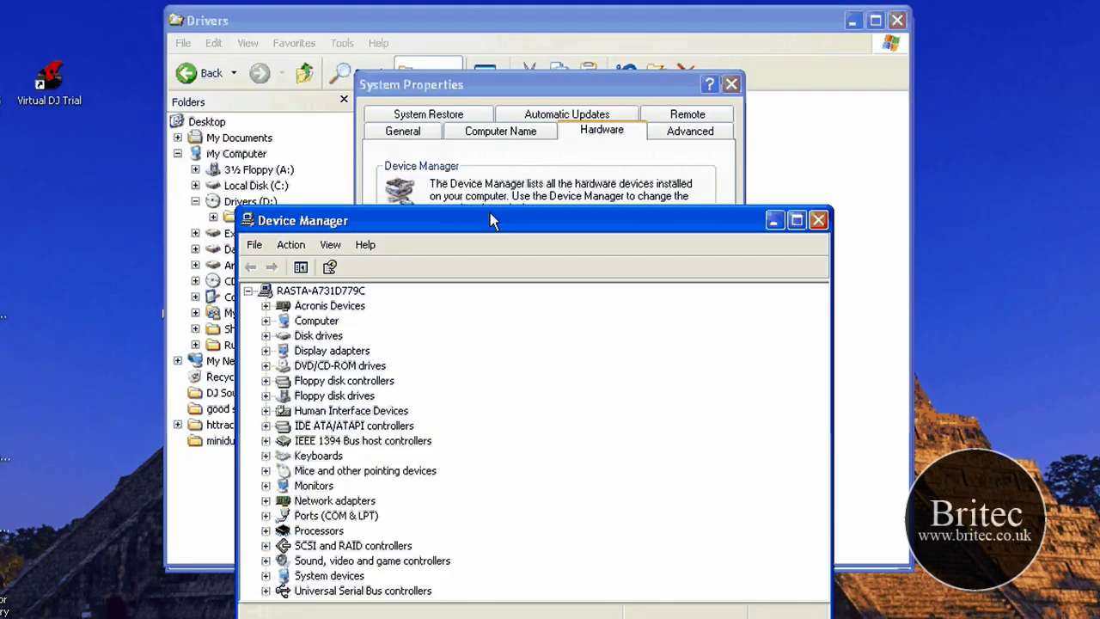
{"action": "left_click_drag", "start_coordinate": [489, 215], "coordinate": [501, 164]}
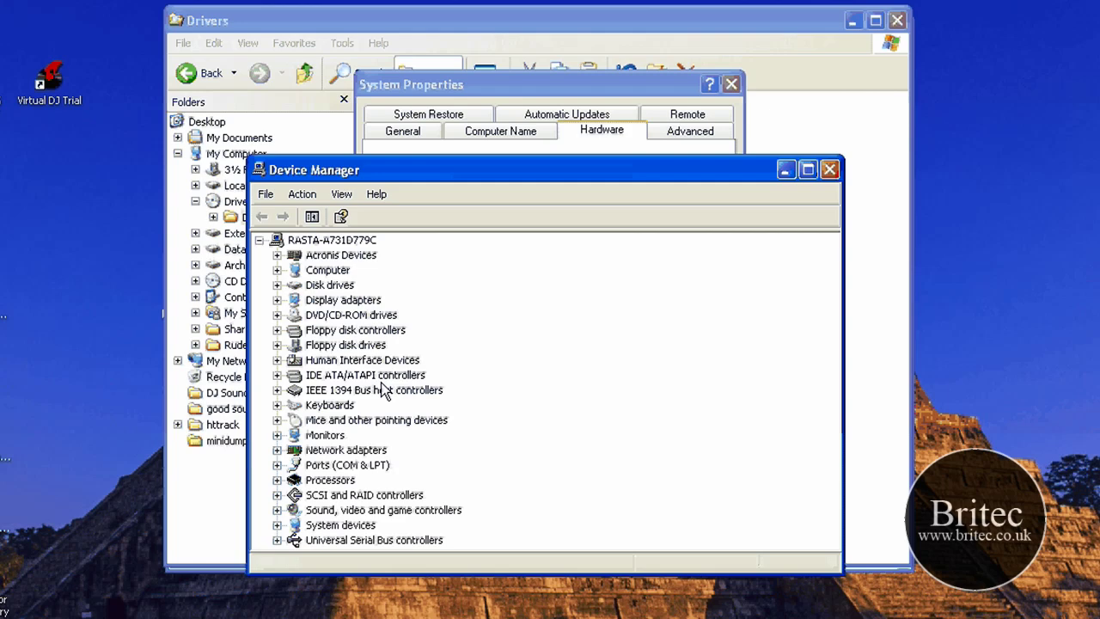
{"action": "left_click", "coordinate": [276, 450]}
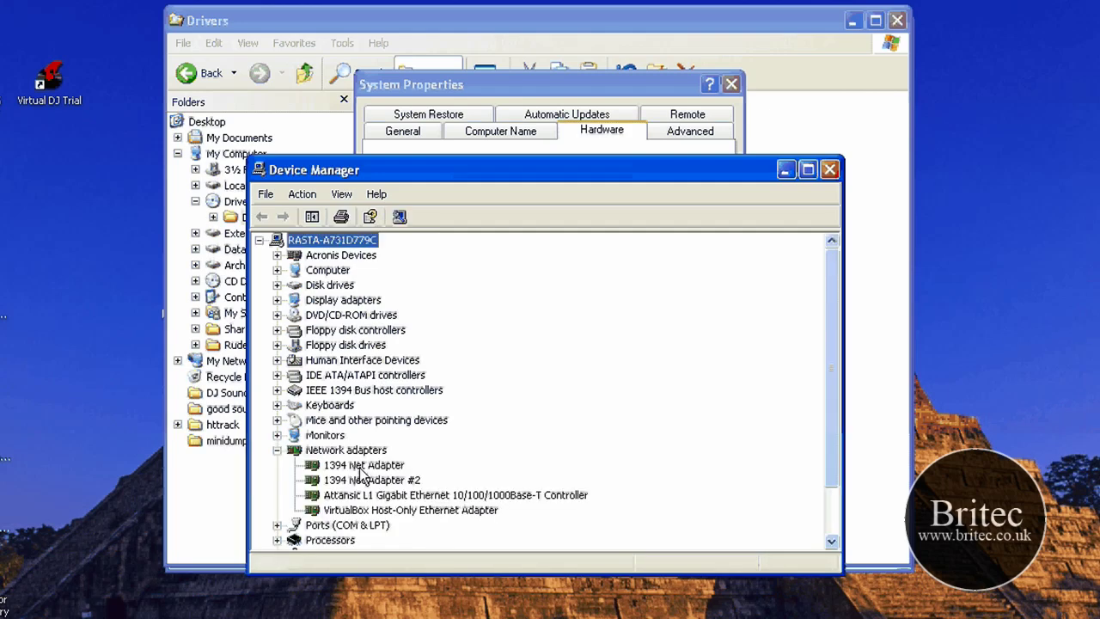
{"action": "left_click", "coordinate": [364, 467]}
{"action": "right_click", "coordinate": [367, 469]}
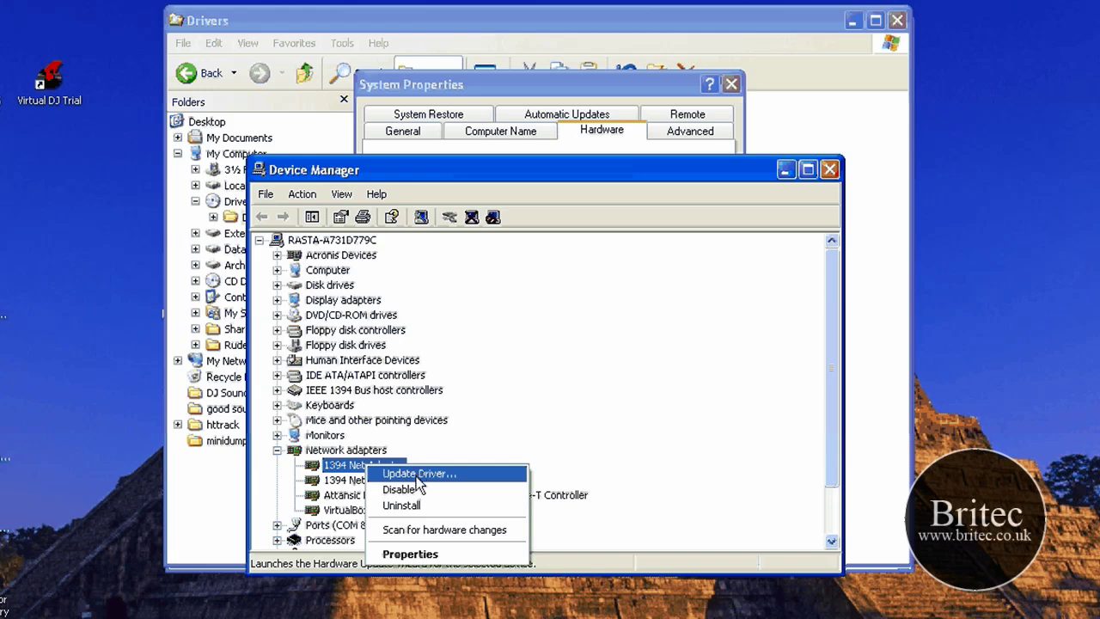
{"action": "left_click", "coordinate": [416, 474]}
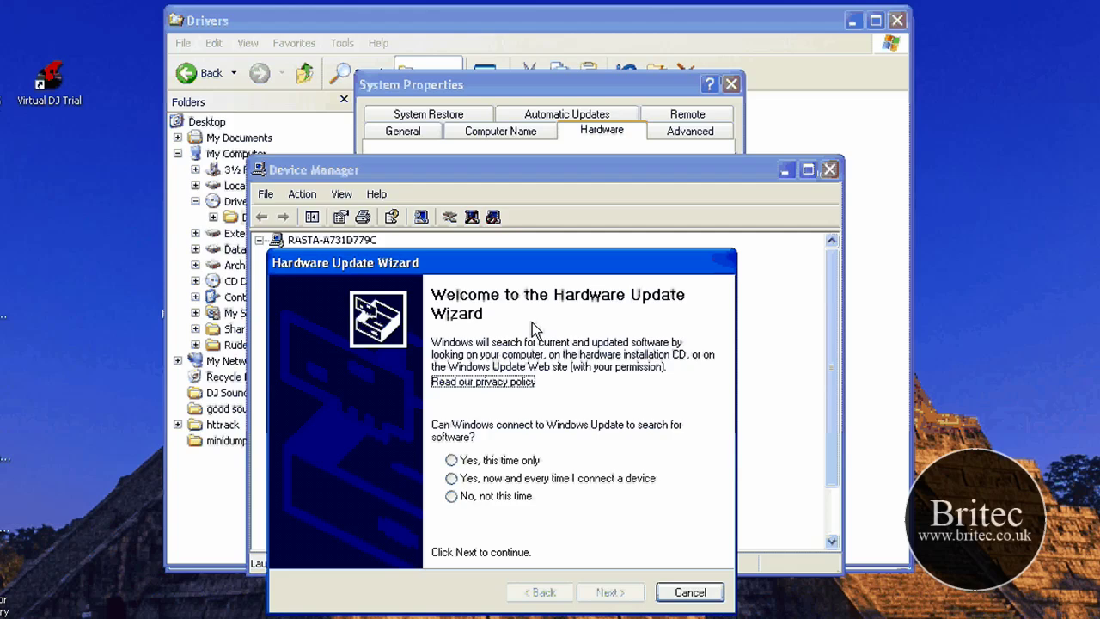
{"action": "left_click_drag", "start_coordinate": [509, 272], "coordinate": [550, 232]}
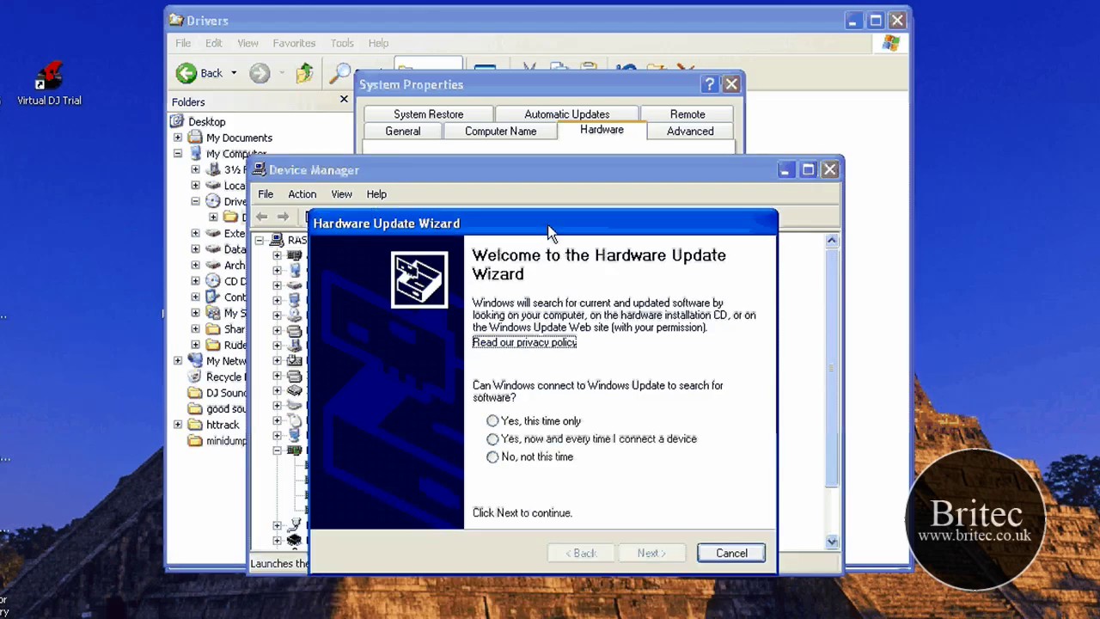
{"action": "left_click", "coordinate": [492, 457]}
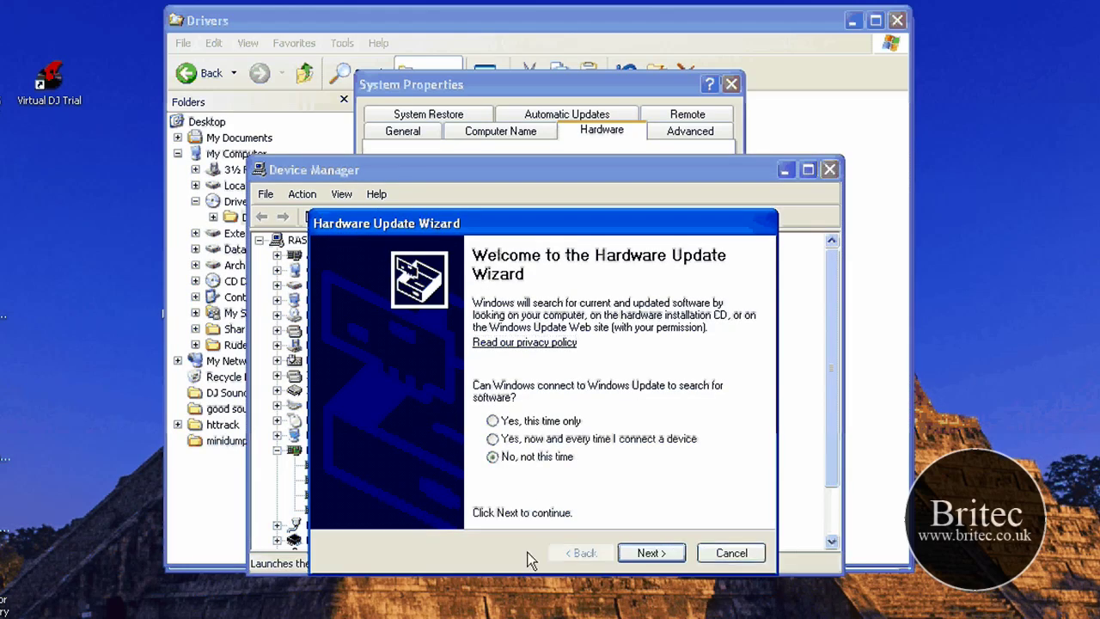
{"action": "left_click", "coordinate": [649, 554]}
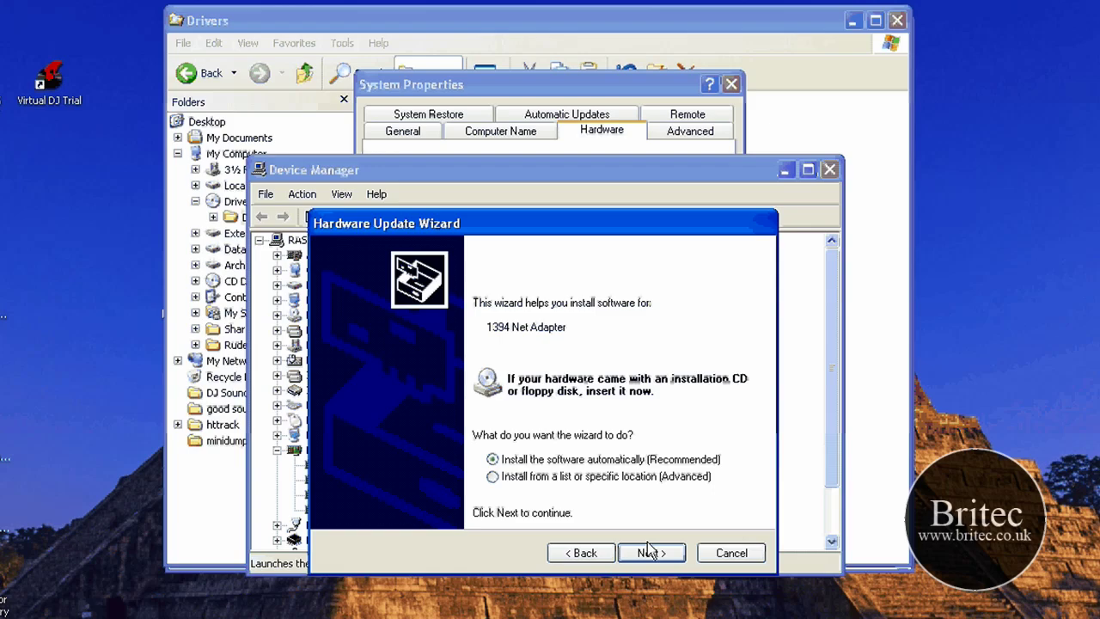
{"action": "left_click", "coordinate": [492, 479]}
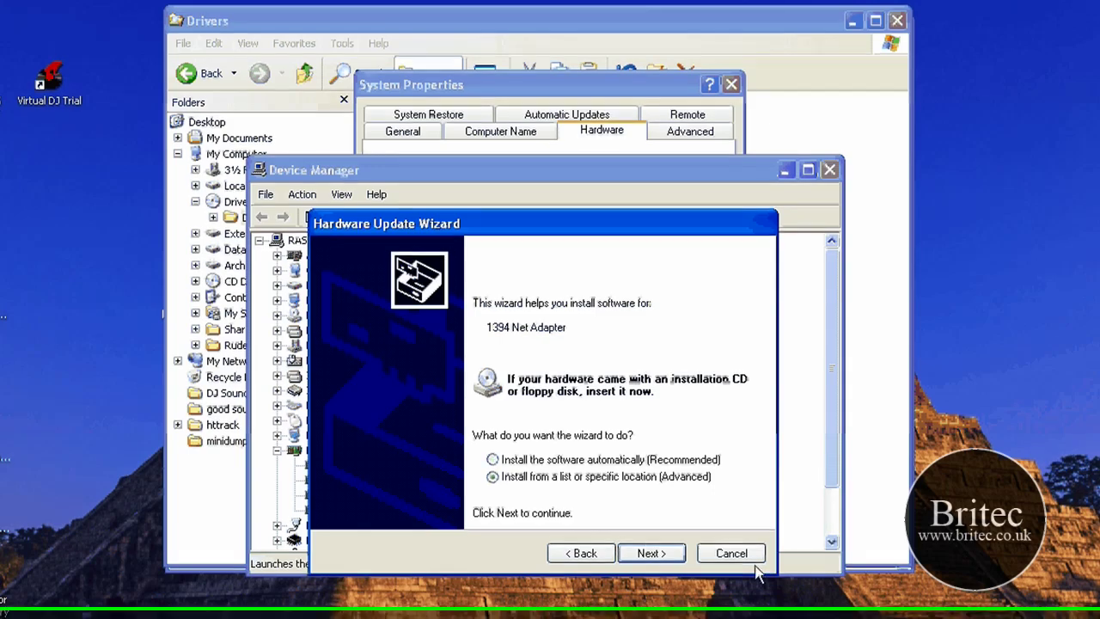
{"action": "key", "text": "Return"}
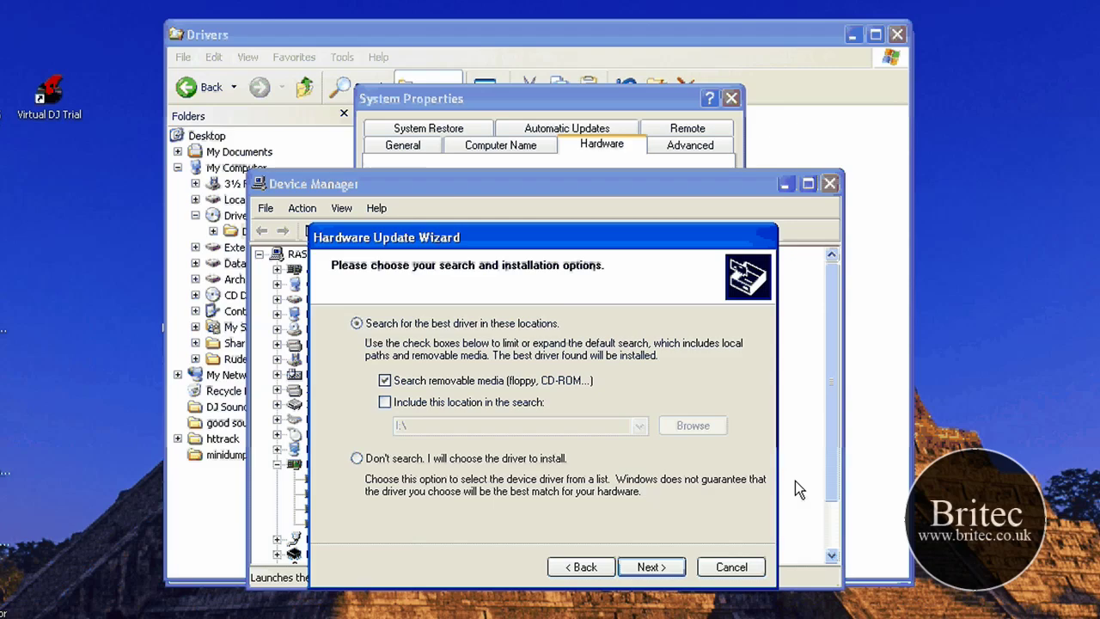
{"action": "left_click", "coordinate": [732, 569]}
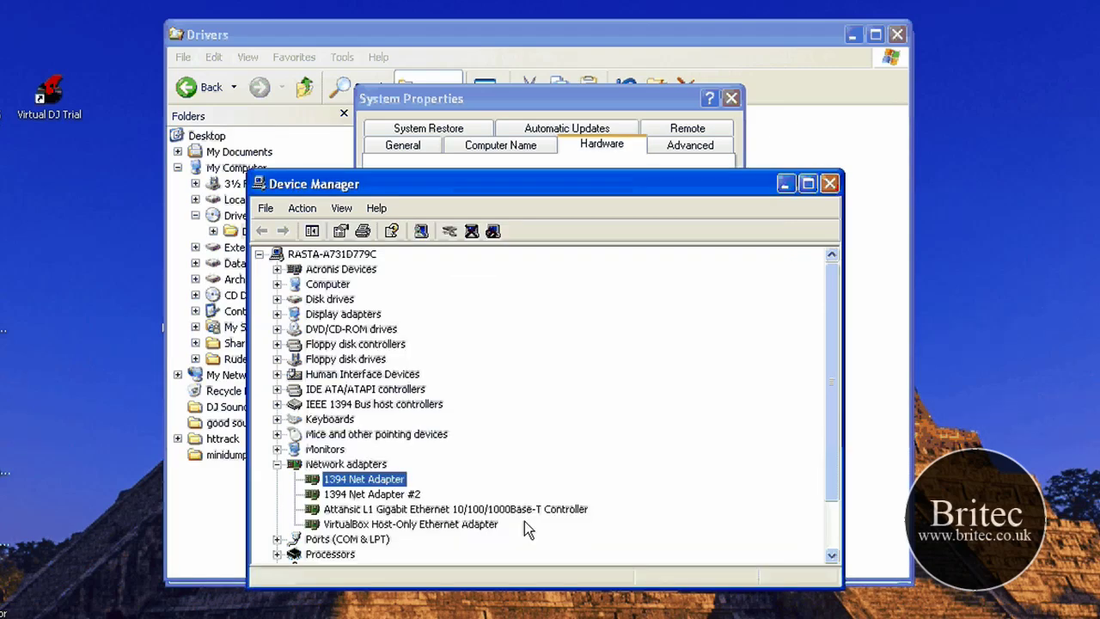
Close Device Manager and System Properties, then open the Lan Drivers\D\L folder.
{"action": "left_click", "coordinate": [830, 185]}
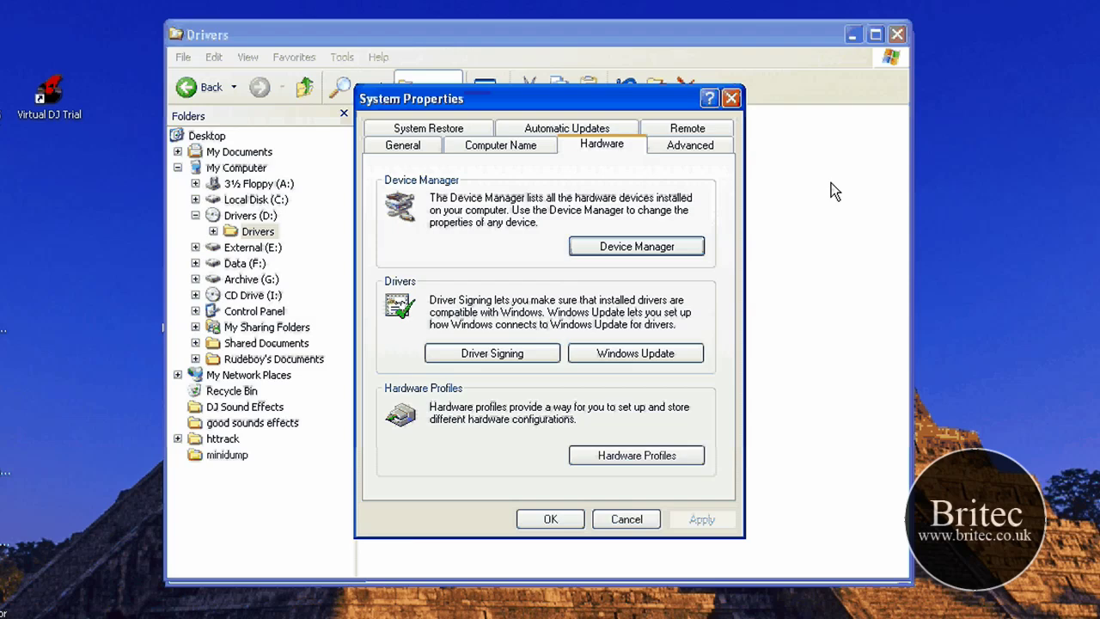
{"action": "left_click", "coordinate": [729, 99]}
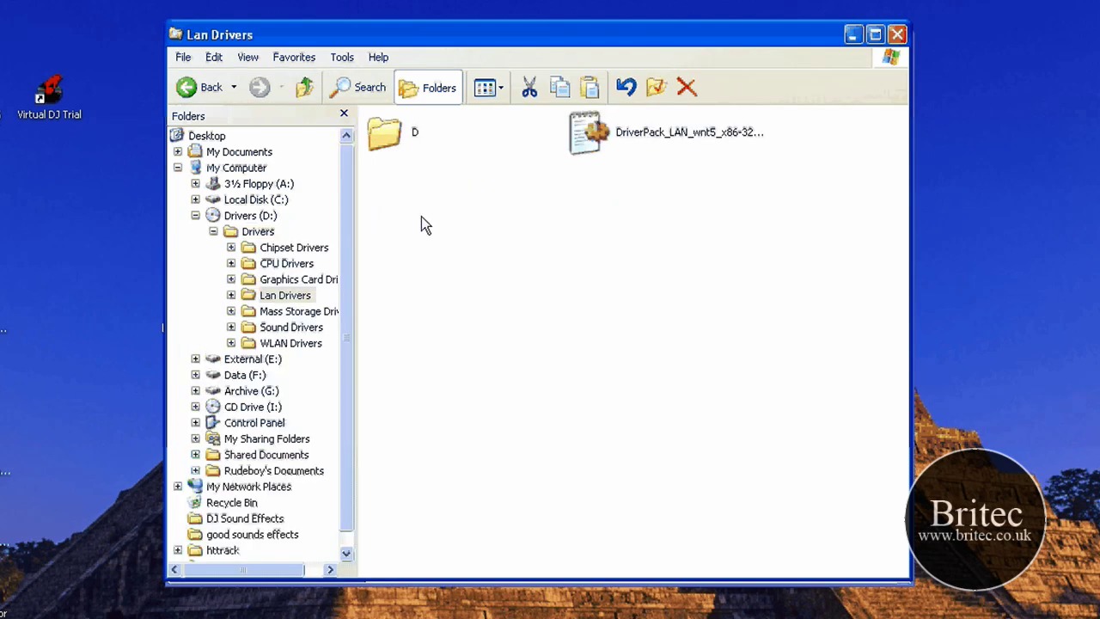
{"action": "double_click", "coordinate": [407, 141]}
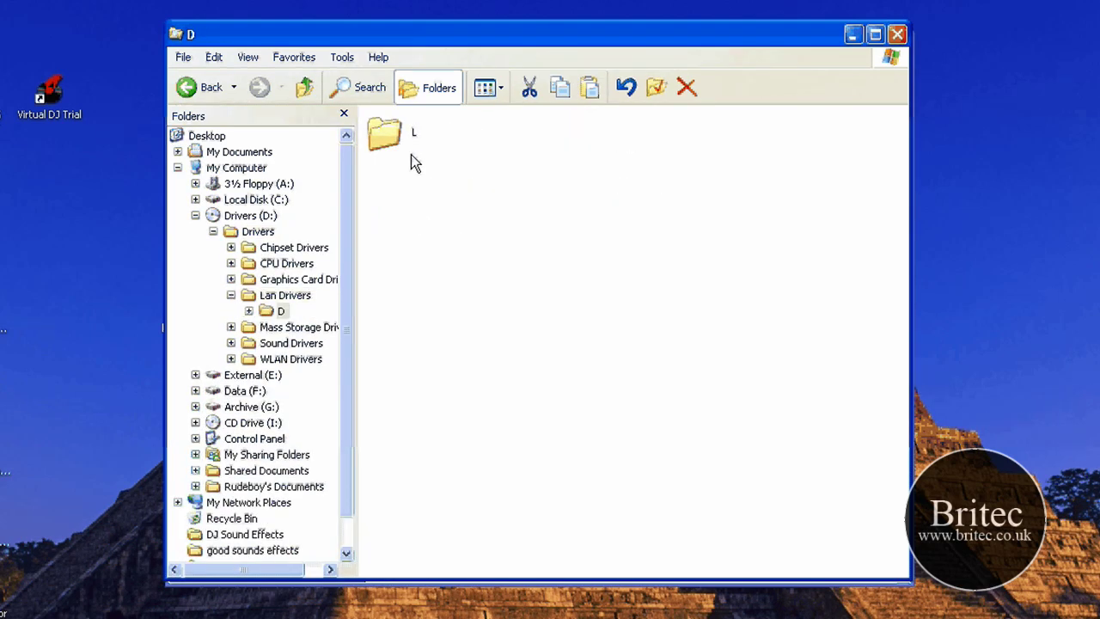
{"action": "double_click", "coordinate": [391, 138]}
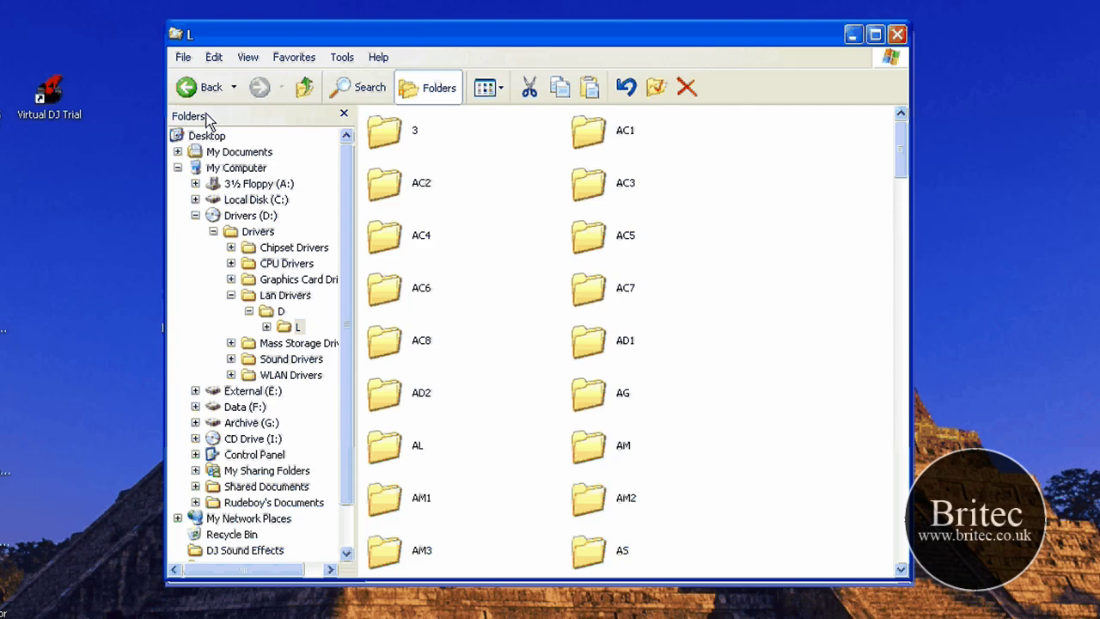
{"action": "scroll", "coordinate": [587, 274], "scroll_direction": "down", "scroll_amount": 2}
{"action": "scroll", "coordinate": [587, 268], "scroll_direction": "up", "scroll_amount": 2}
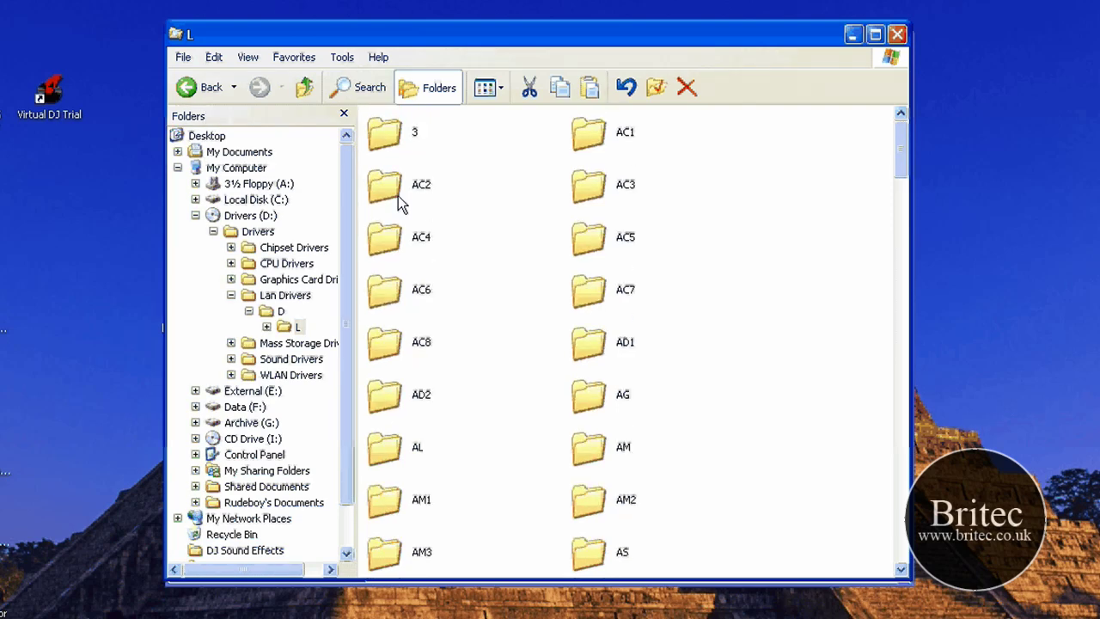
Check the AC2 folder, return to L, and select the AM1 folder.
{"action": "double_click", "coordinate": [398, 196]}
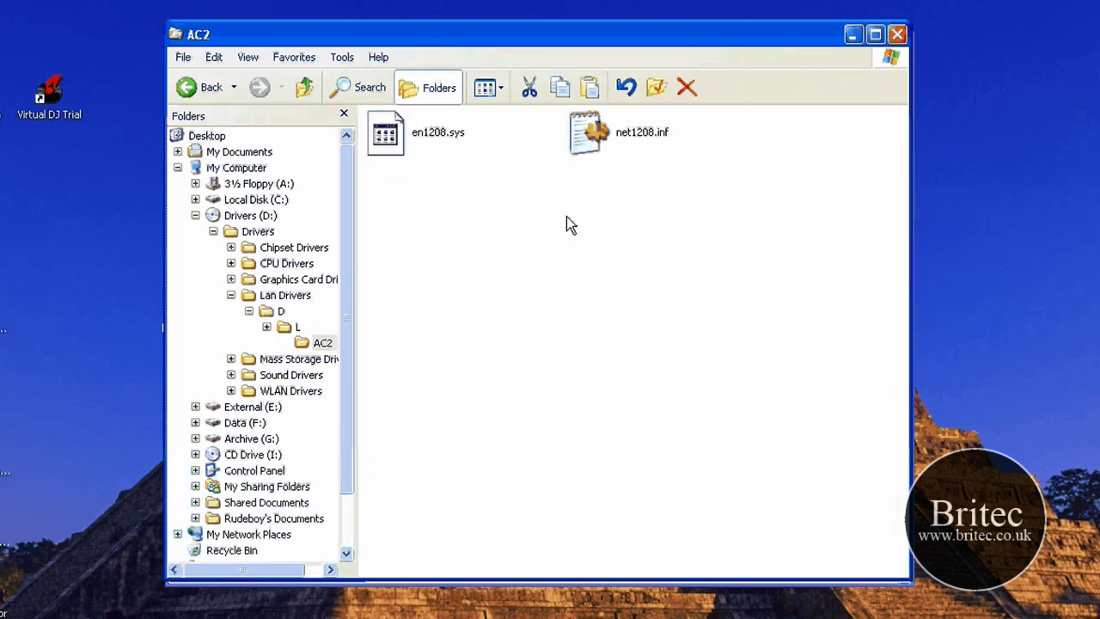
{"action": "key", "text": "alt+Left"}
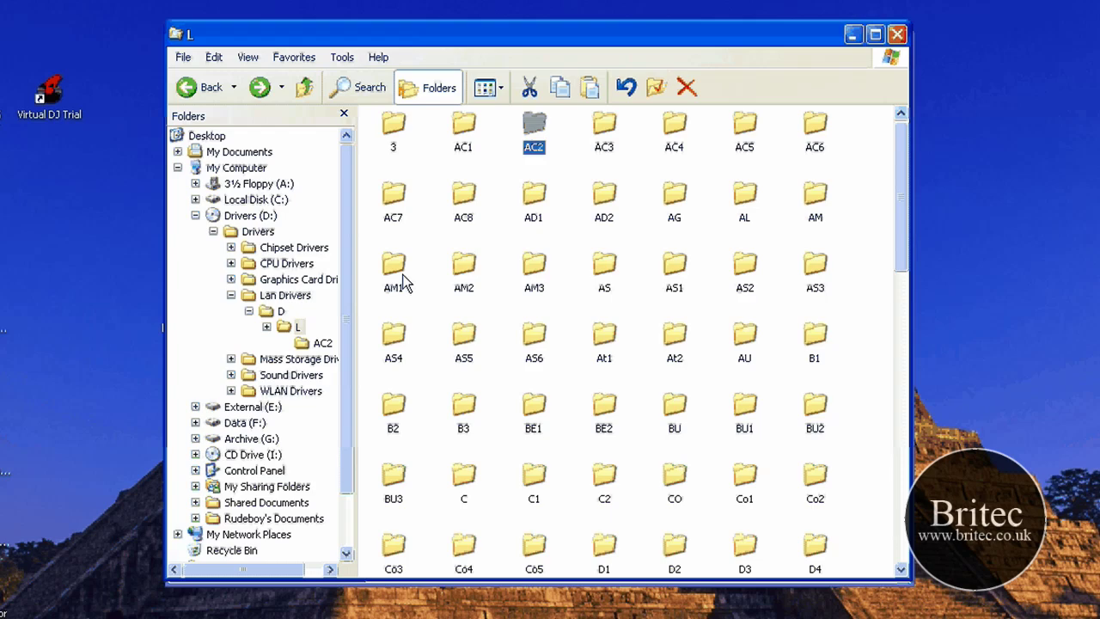
{"action": "left_click", "coordinate": [400, 283]}
{"action": "scroll", "coordinate": [723, 319], "scroll_direction": "down", "scroll_amount": 10}
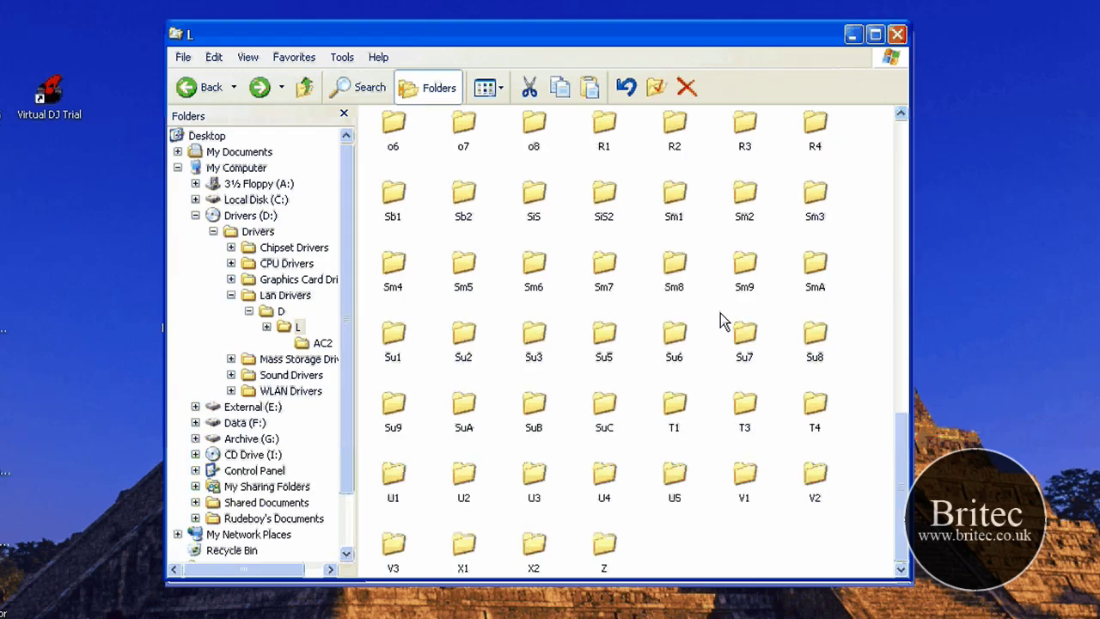
{"action": "scroll", "coordinate": [713, 321], "scroll_direction": "up", "scroll_amount": 5}
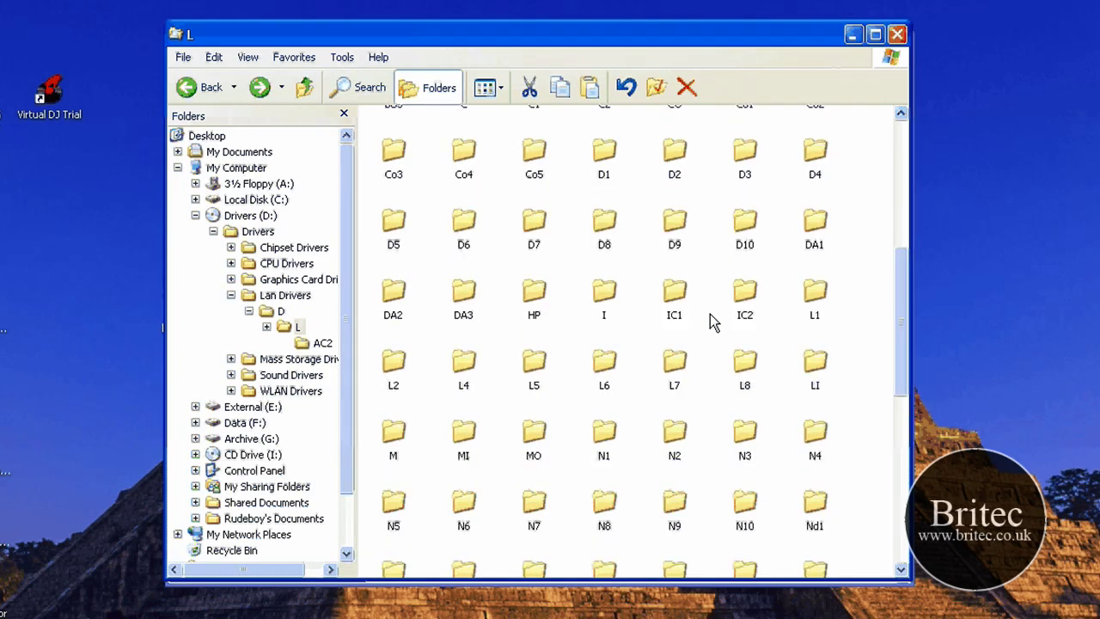
{"action": "scroll", "coordinate": [709, 320], "scroll_direction": "up", "scroll_amount": 5}
Check the AC7 and AS driver folders, then close the L folder window.
{"action": "left_click", "coordinate": [392, 215]}
{"action": "double_click", "coordinate": [389, 217]}
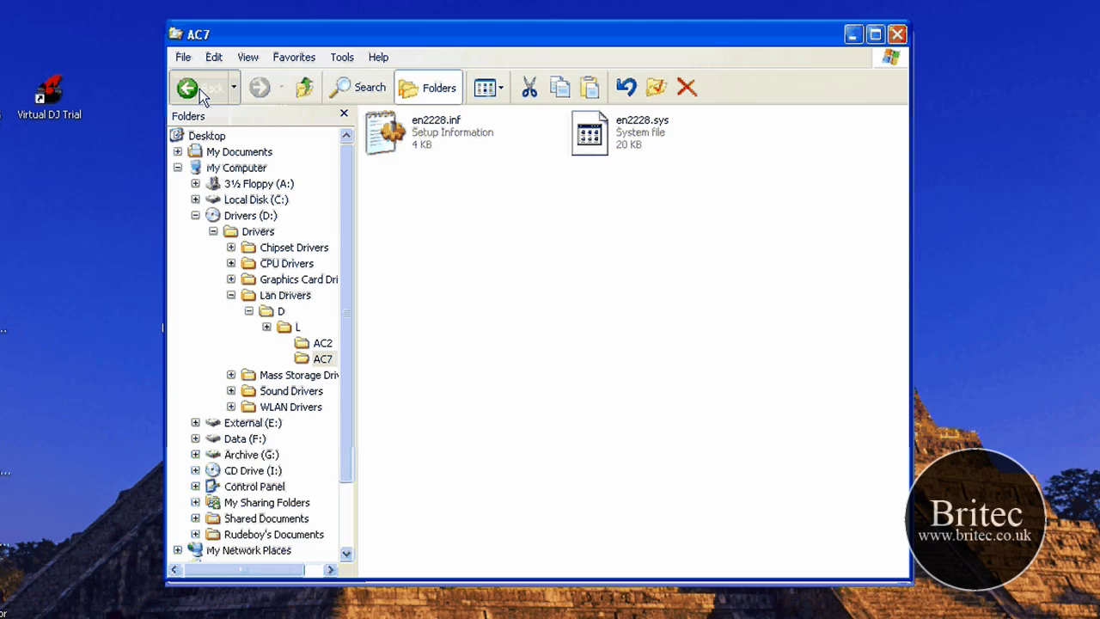
{"action": "left_click", "coordinate": [199, 89]}
{"action": "double_click", "coordinate": [603, 266]}
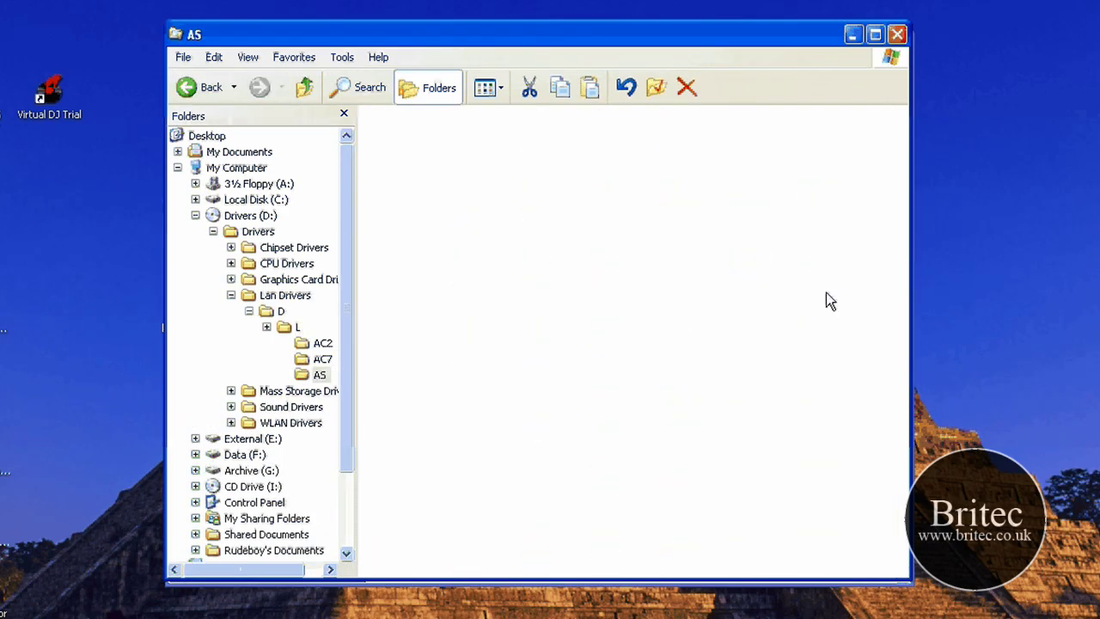
{"action": "left_click", "coordinate": [192, 95]}
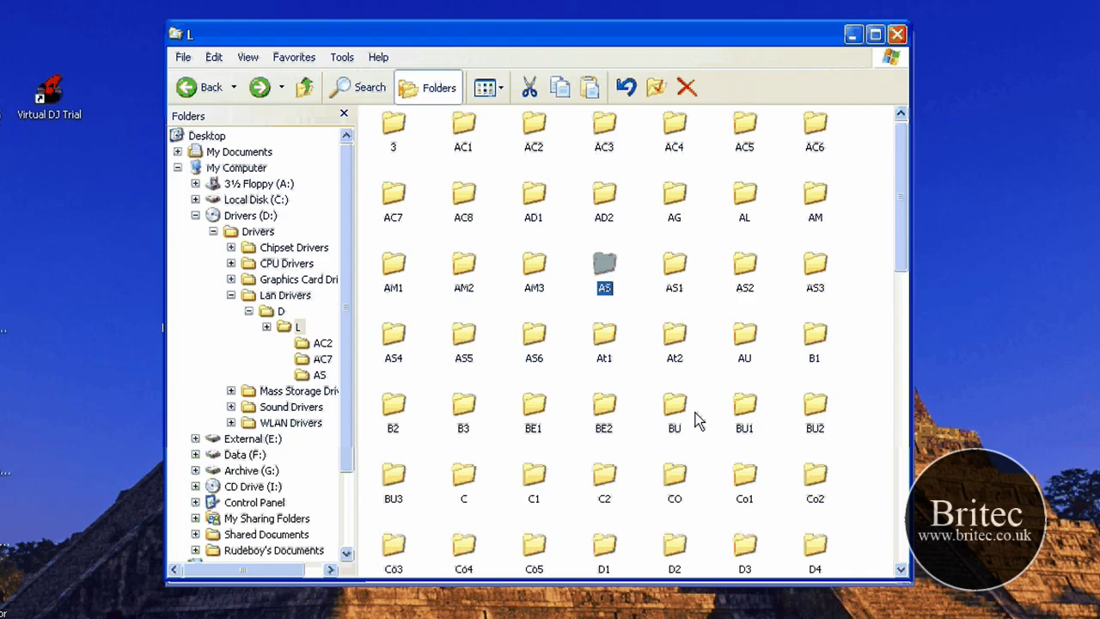
{"action": "mouse_move", "coordinate": [746, 359]}
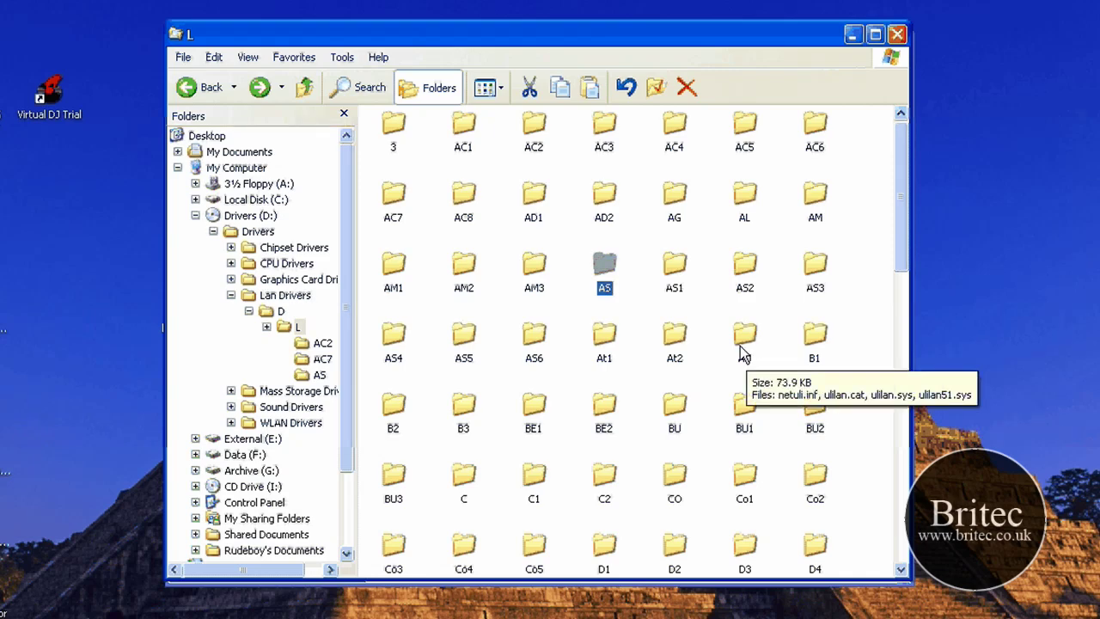
{"action": "left_click", "coordinate": [896, 35]}
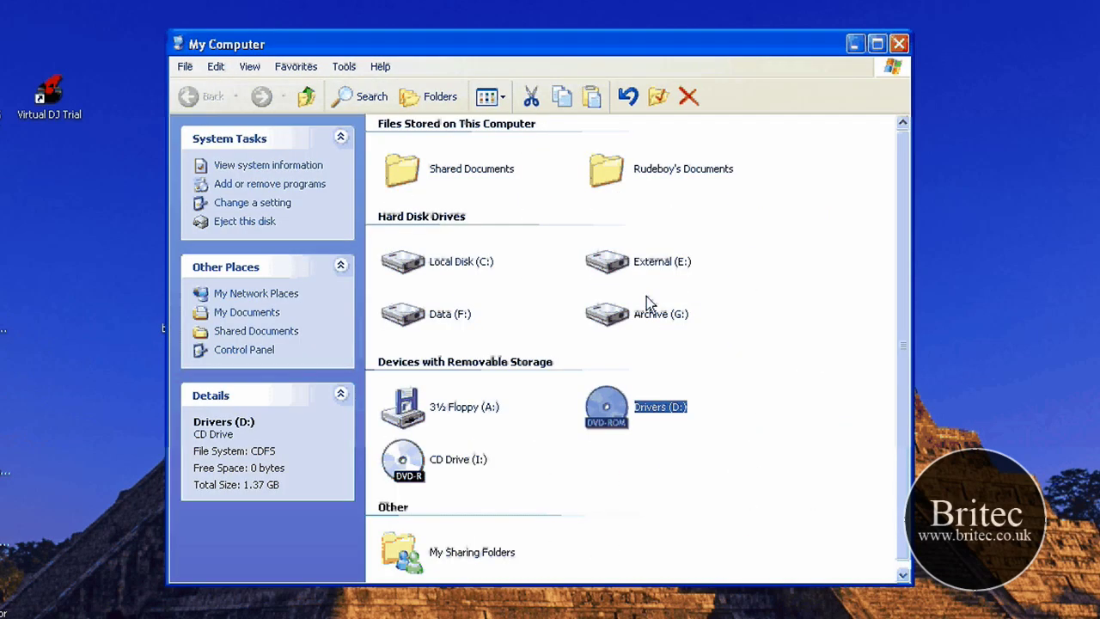
Close My Computer, minimize Notepad, and bring up the PCIDatabase.com PCI Vendor and Device Lists page.
{"action": "left_click", "coordinate": [898, 44]}
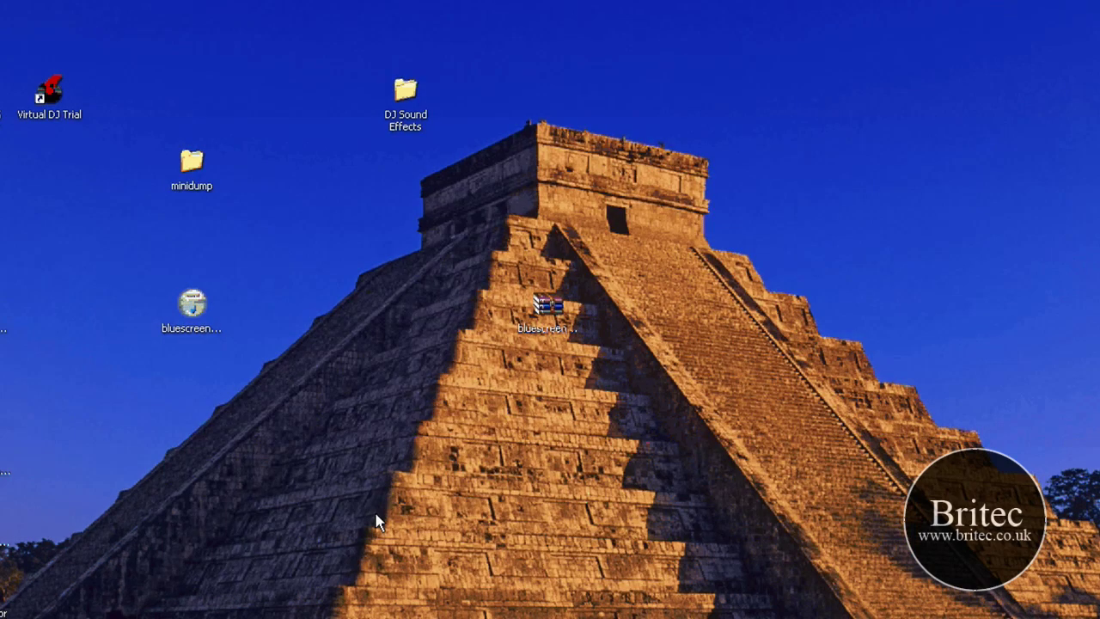
{"action": "key", "text": "alt+Tab"}
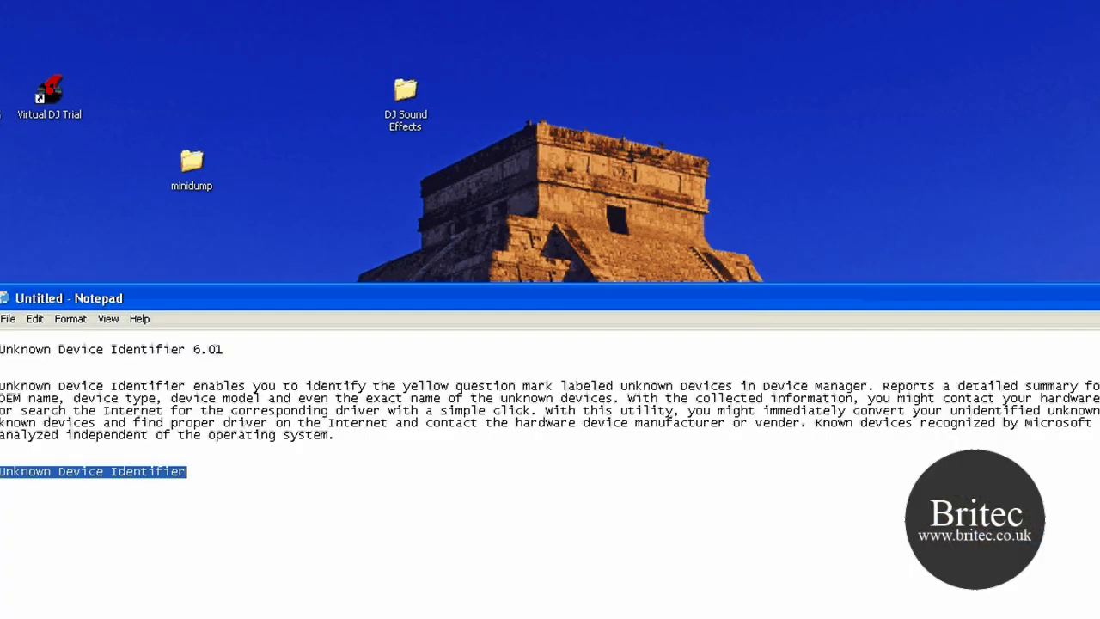
{"action": "key", "text": "super+d"}
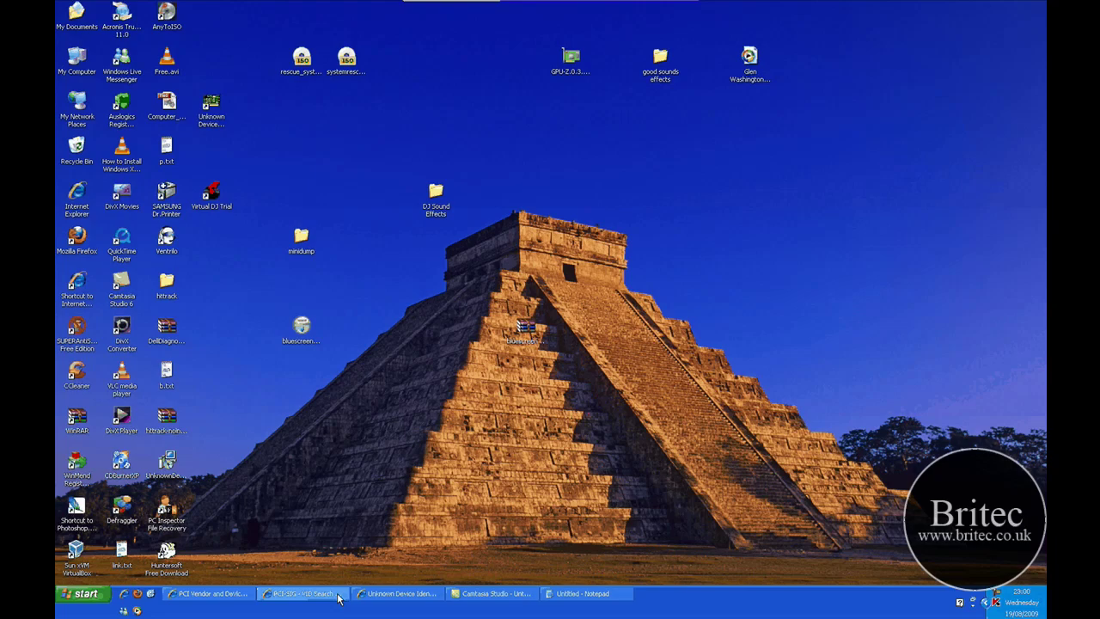
{"action": "left_click", "coordinate": [338, 595]}
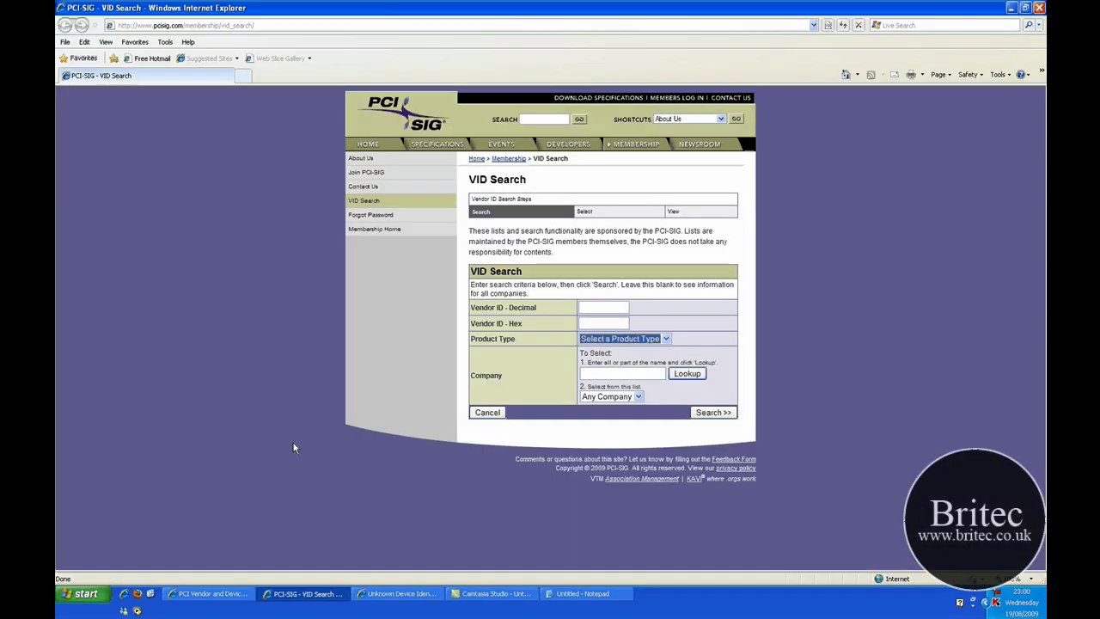
{"action": "left_click", "coordinate": [221, 593]}
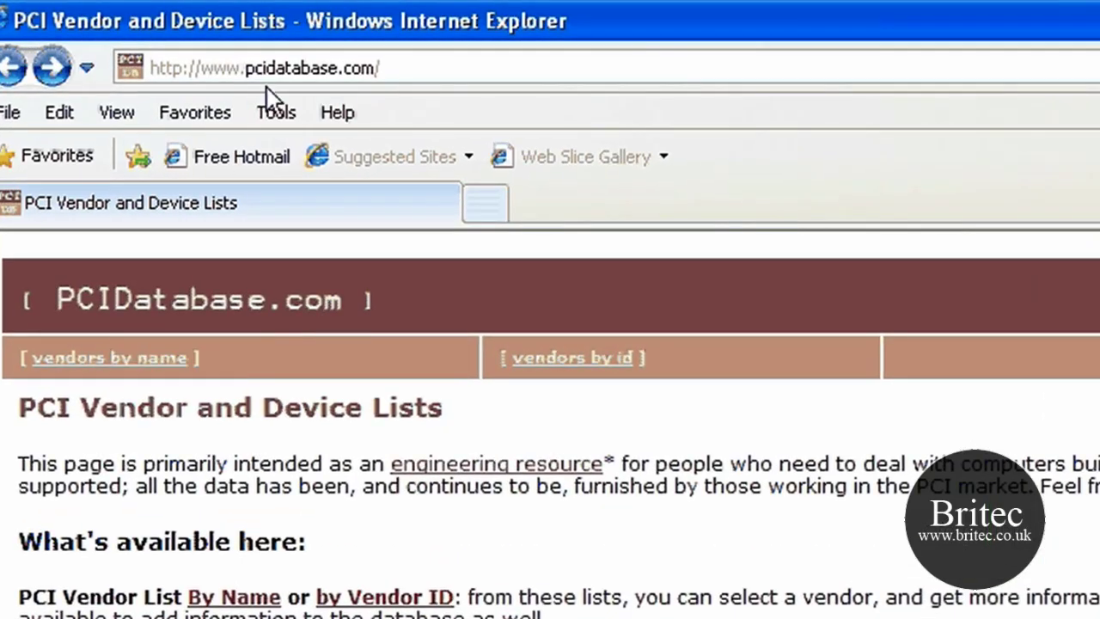
{"action": "left_click", "coordinate": [176, 34]}
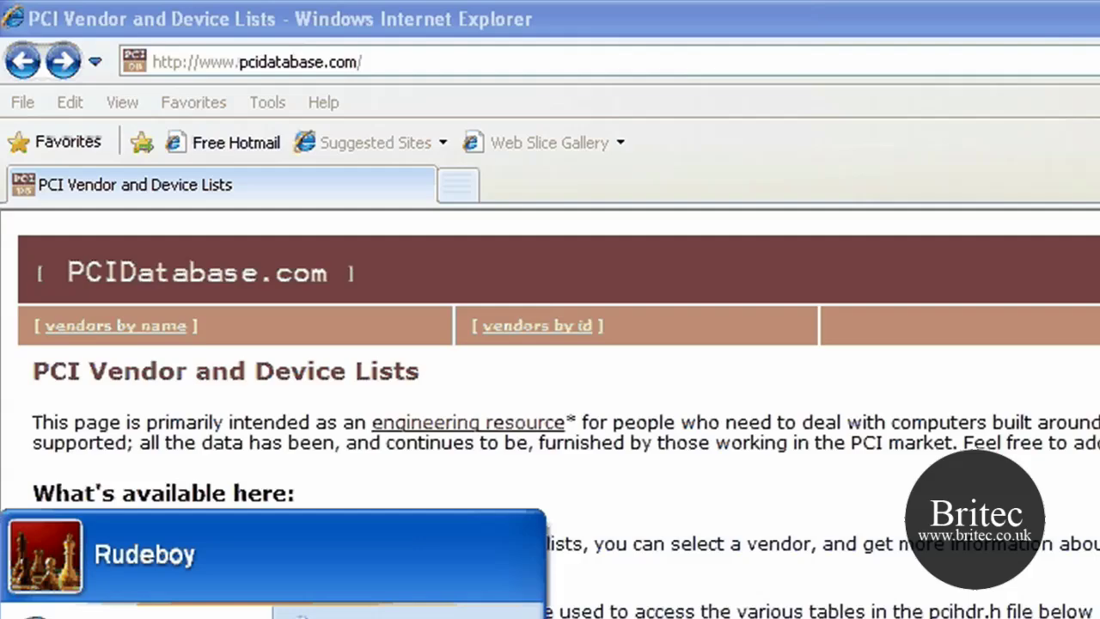
Open Device Manager from My Computer's System Properties Hardware settings.
{"action": "right_click", "coordinate": [397, 618]}
{"action": "left_click", "coordinate": [327, 444]}
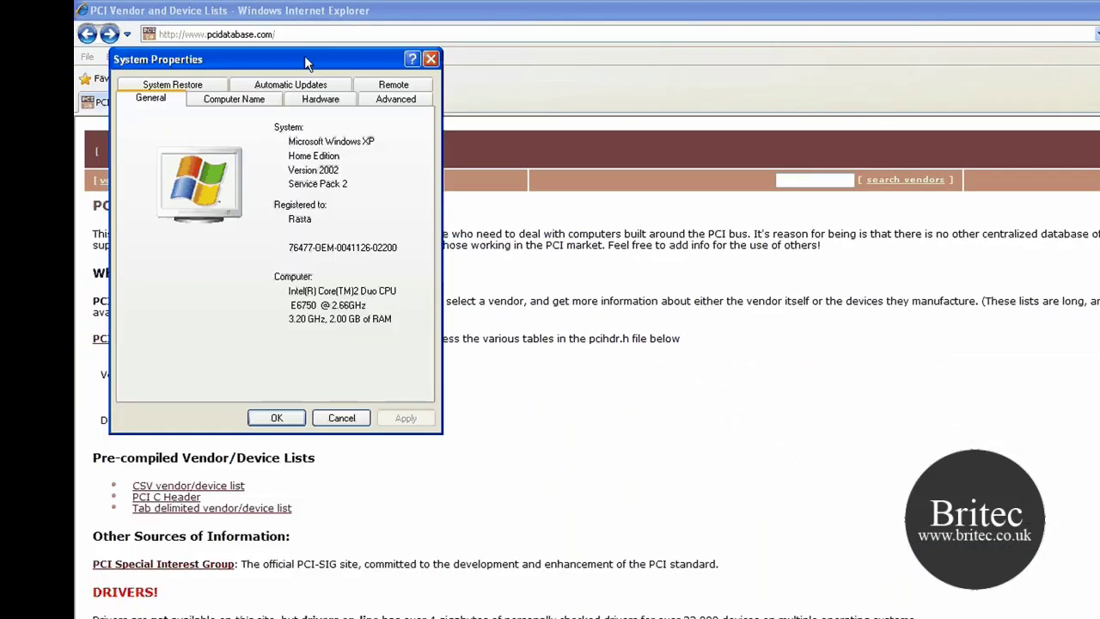
{"action": "left_click_drag", "start_coordinate": [577, 230], "coordinate": [796, 223]}
{"action": "left_click", "coordinate": [809, 263]}
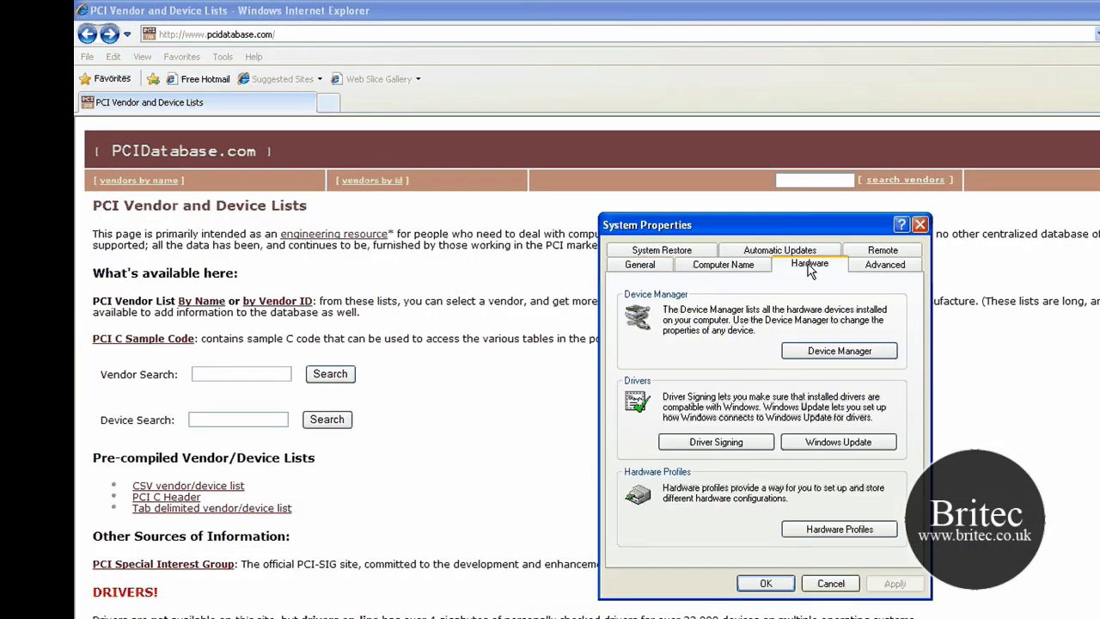
{"action": "left_click", "coordinate": [863, 353]}
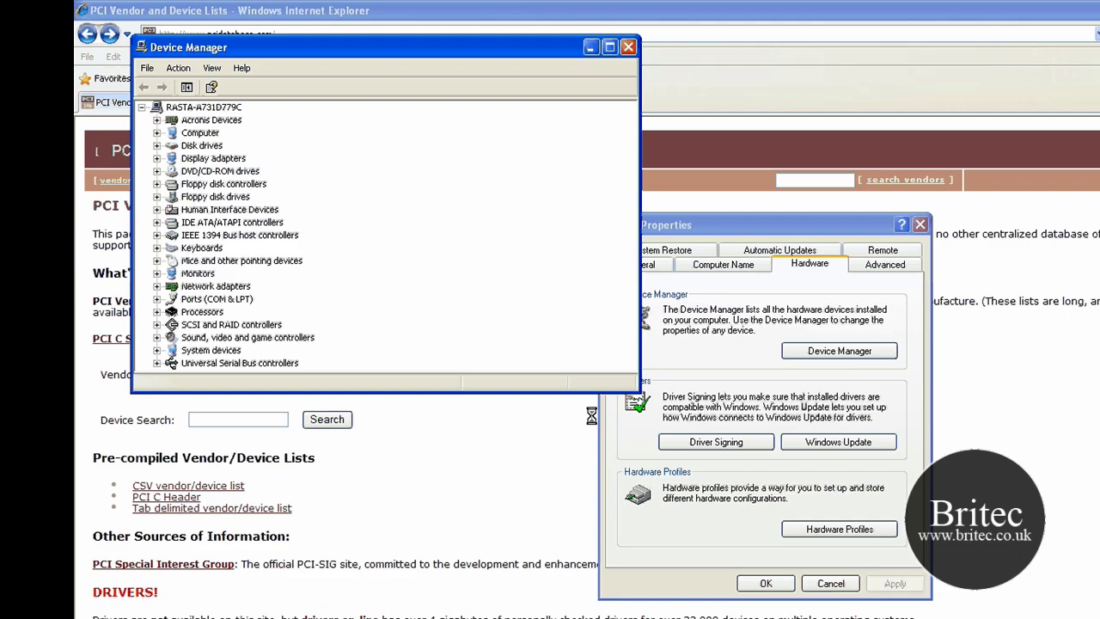
{"action": "left_click_drag", "start_coordinate": [374, 57], "coordinate": [751, 292]}
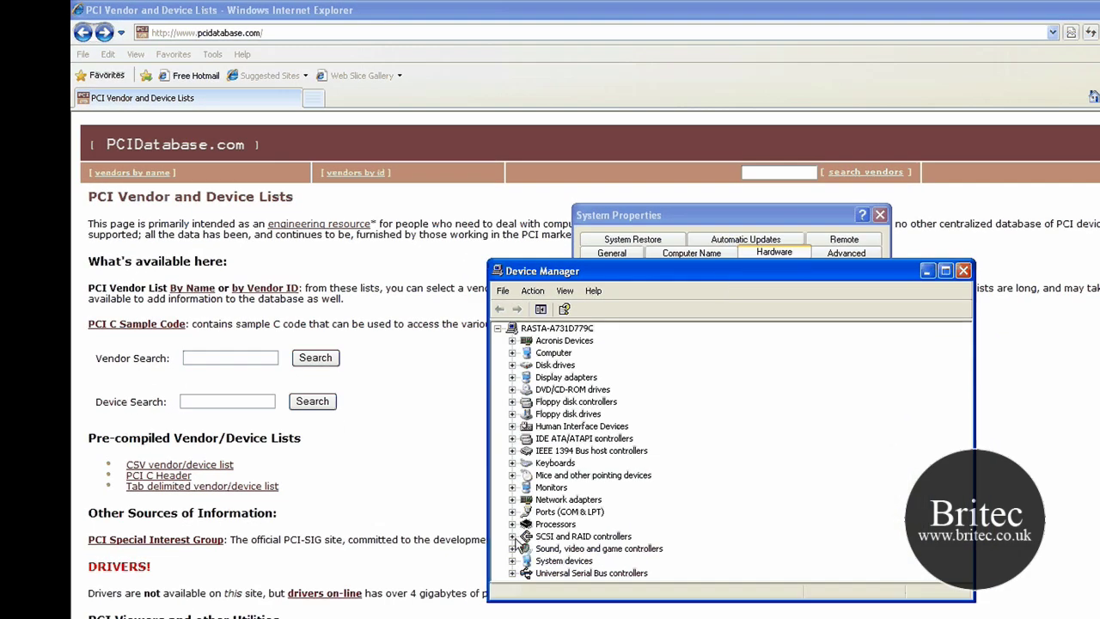
Show the Attansic L1 Gigabit Ethernet adapter's Hardware Ids, revealing VEN_1969&DEV_1048.
{"action": "left_click", "coordinate": [512, 499]}
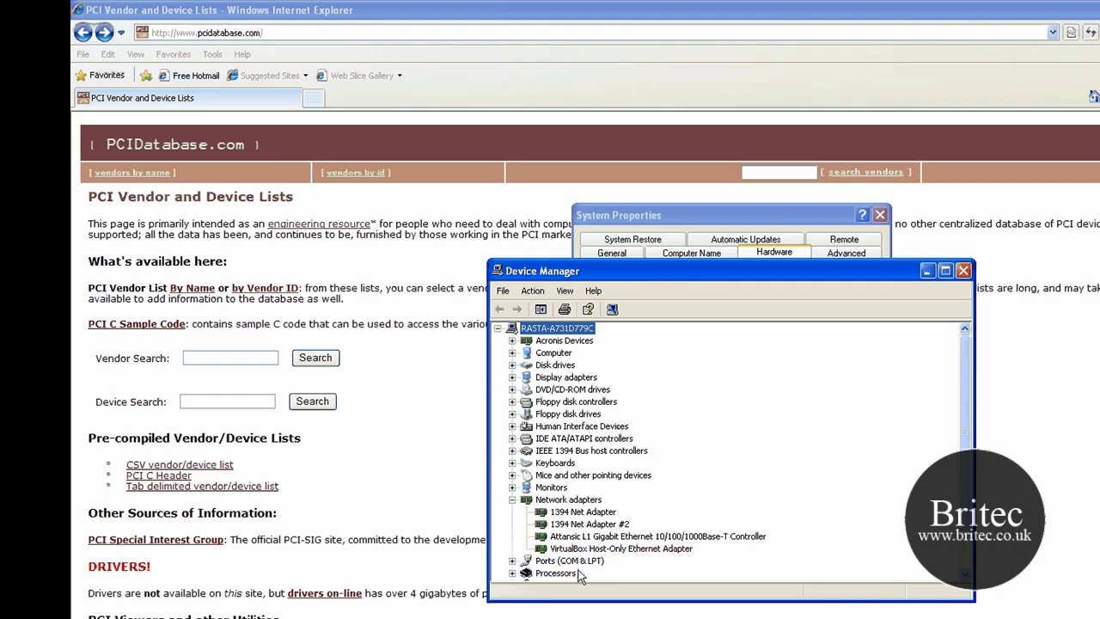
{"action": "left_click", "coordinate": [578, 537]}
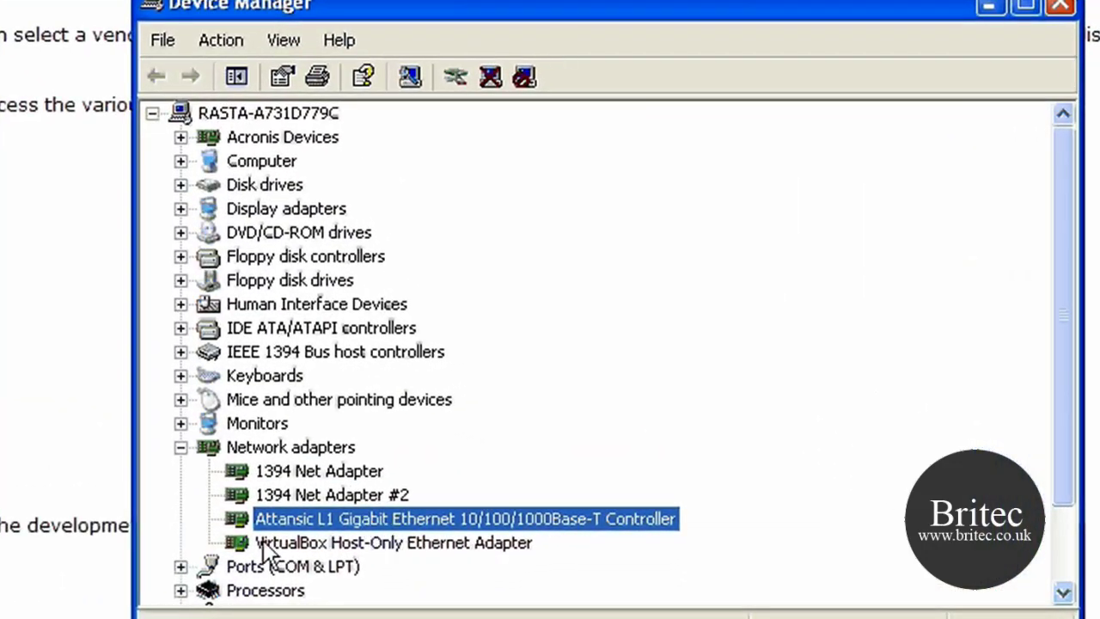
{"action": "right_click", "coordinate": [358, 511]}
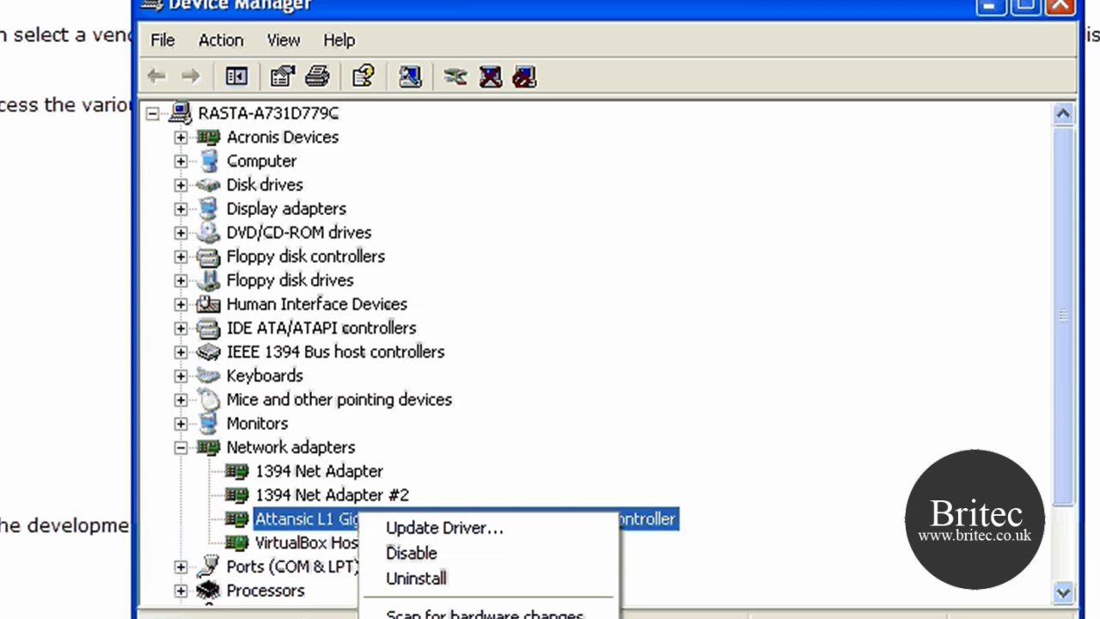
{"action": "left_click", "coordinate": [403, 618]}
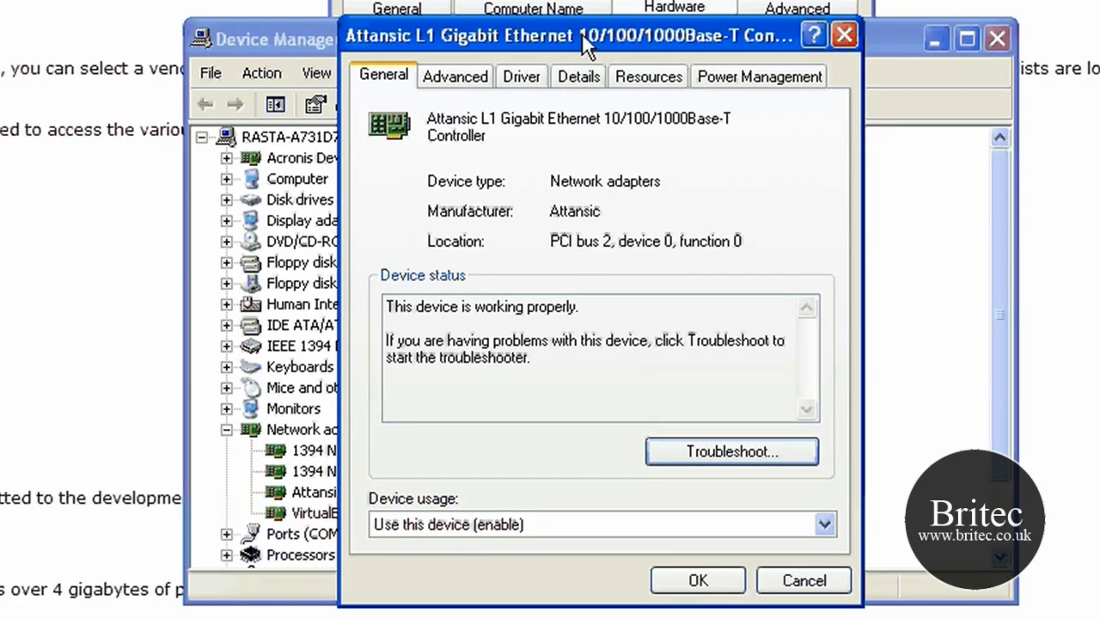
{"action": "left_click", "coordinate": [586, 84]}
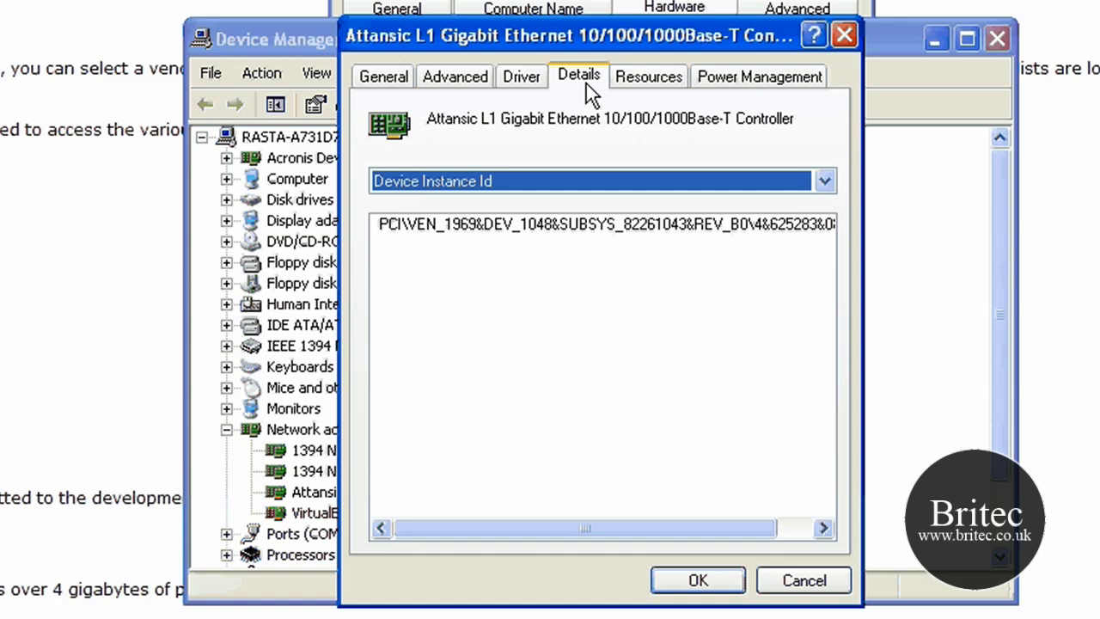
{"action": "left_click", "coordinate": [822, 184]}
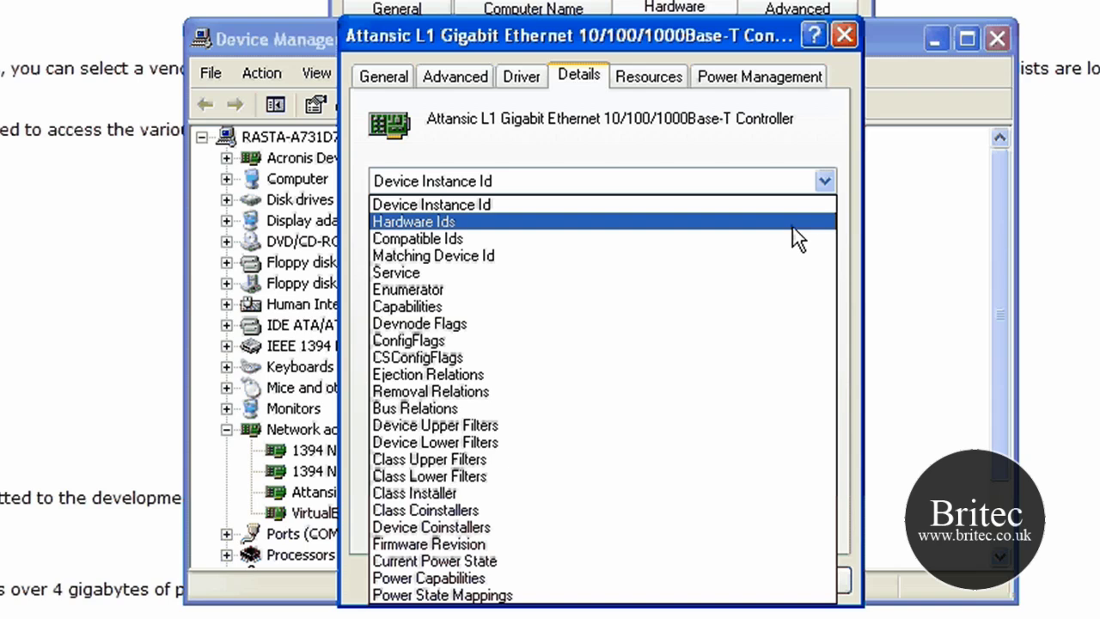
{"action": "left_click", "coordinate": [489, 222]}
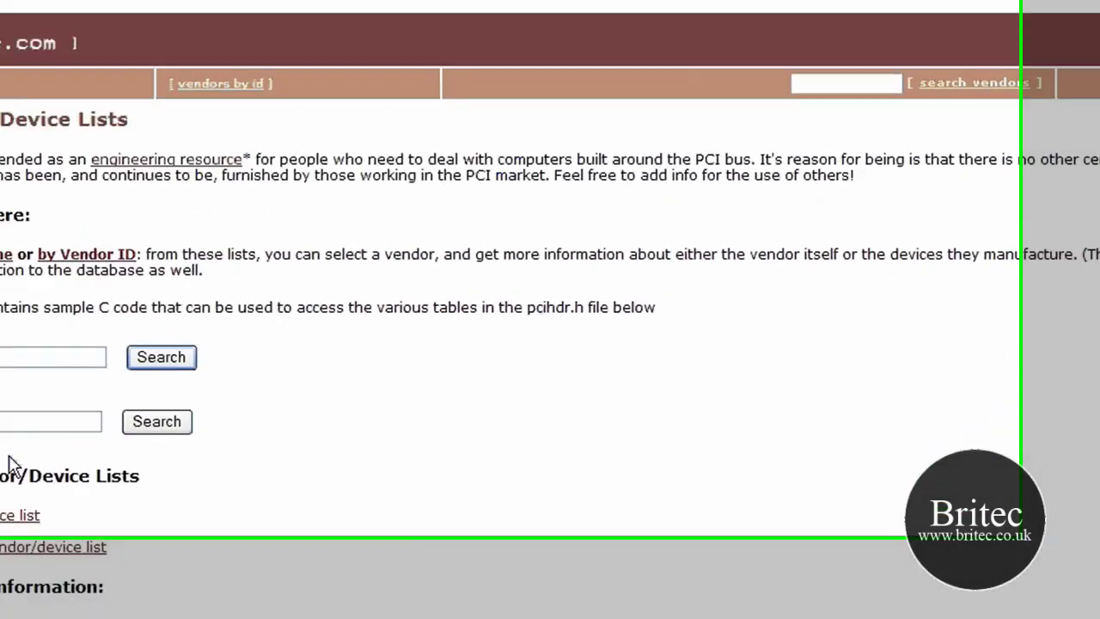
Enter vendor ID 1969 and device ID 1048, then run the vendor search for 1969.
{"action": "type", "text": "1969"}
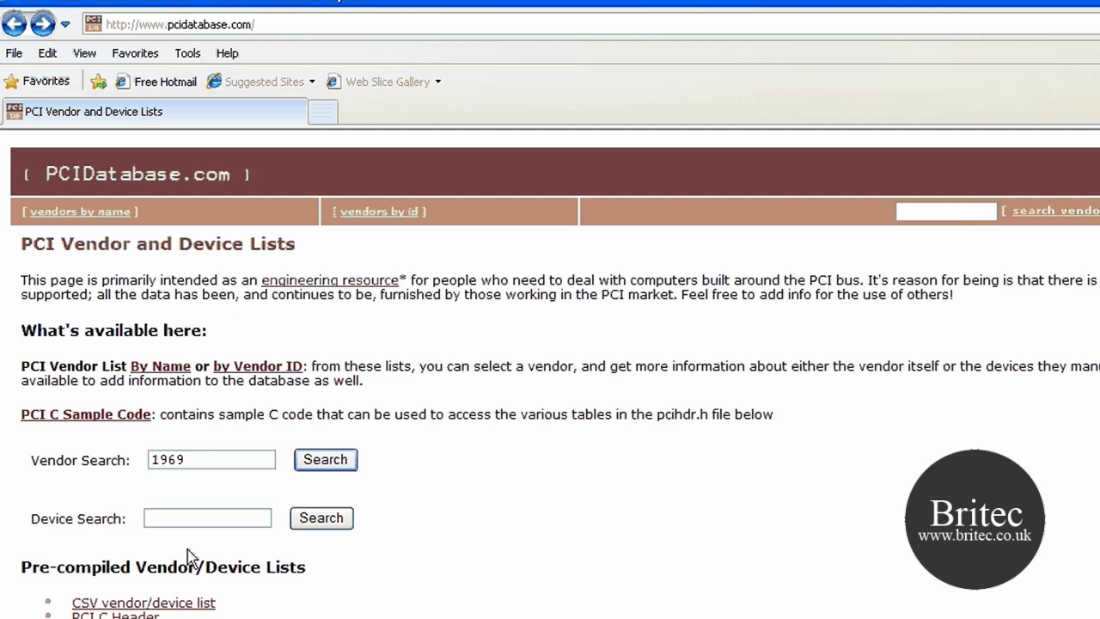
{"action": "left_click", "coordinate": [161, 517]}
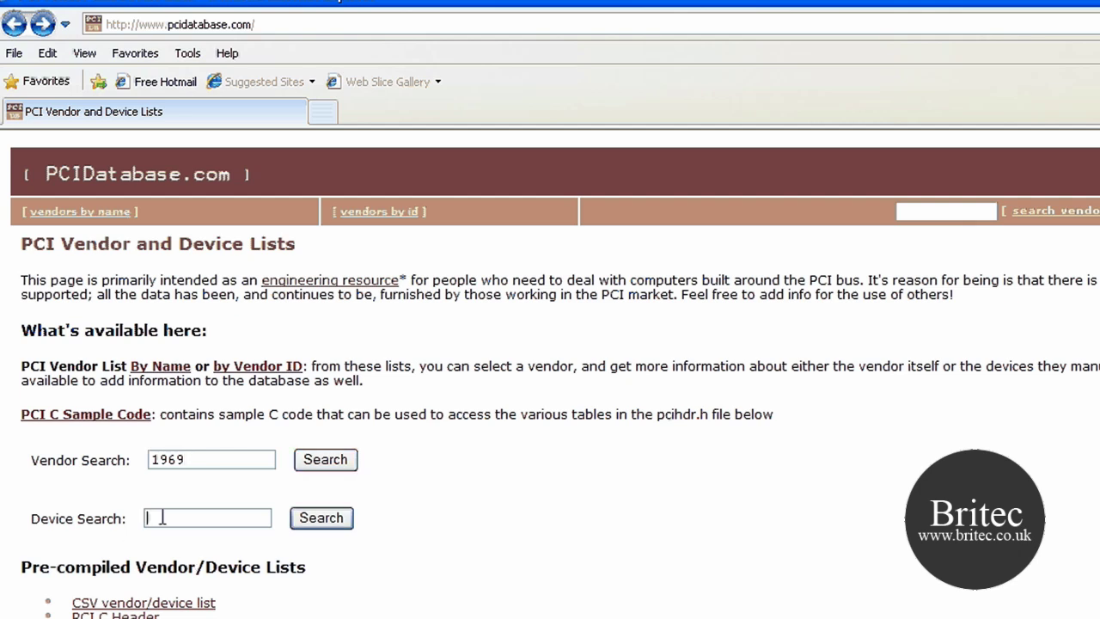
{"action": "type", "text": "19"}
{"action": "key", "text": "BackSpace"}
{"action": "type", "text": "048"}
{"action": "left_click", "coordinate": [326, 461]}
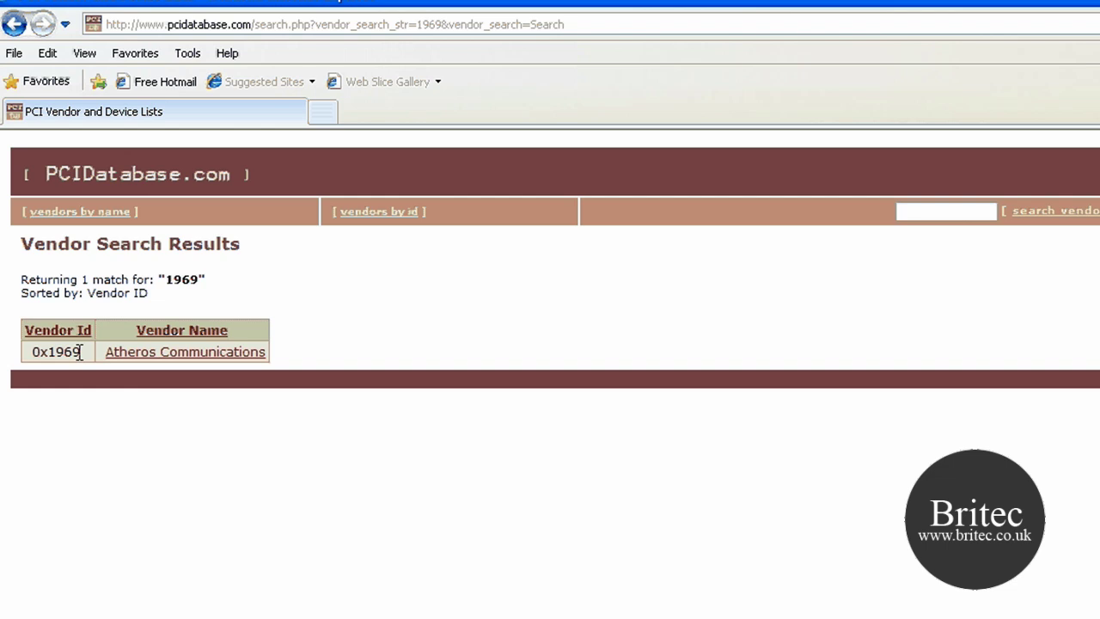
Search PCIDatabase for device ID 1049 and open Intel Corporation's vendor details from the results.
{"action": "left_click", "coordinate": [14, 26]}
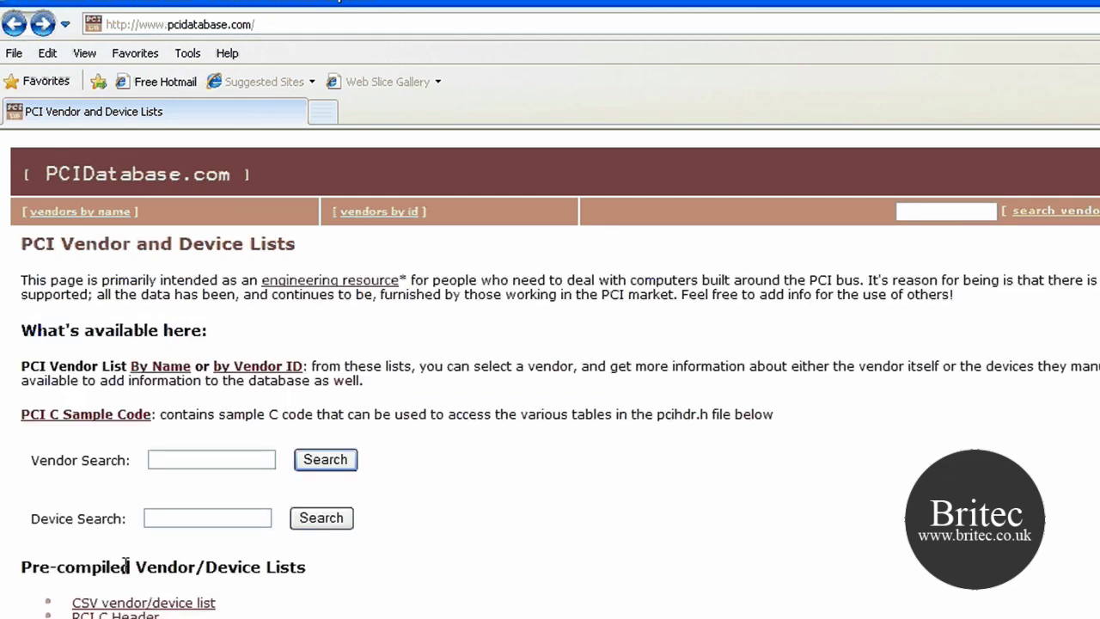
{"action": "left_click", "coordinate": [170, 519]}
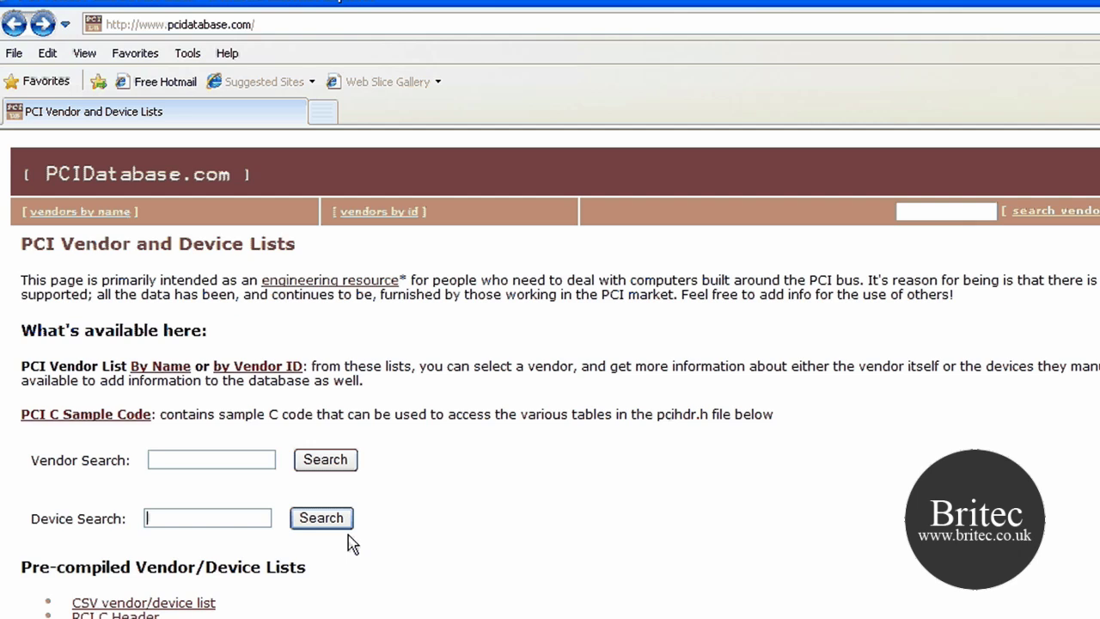
{"action": "type", "text": "1049"}
{"action": "left_click", "coordinate": [322, 526]}
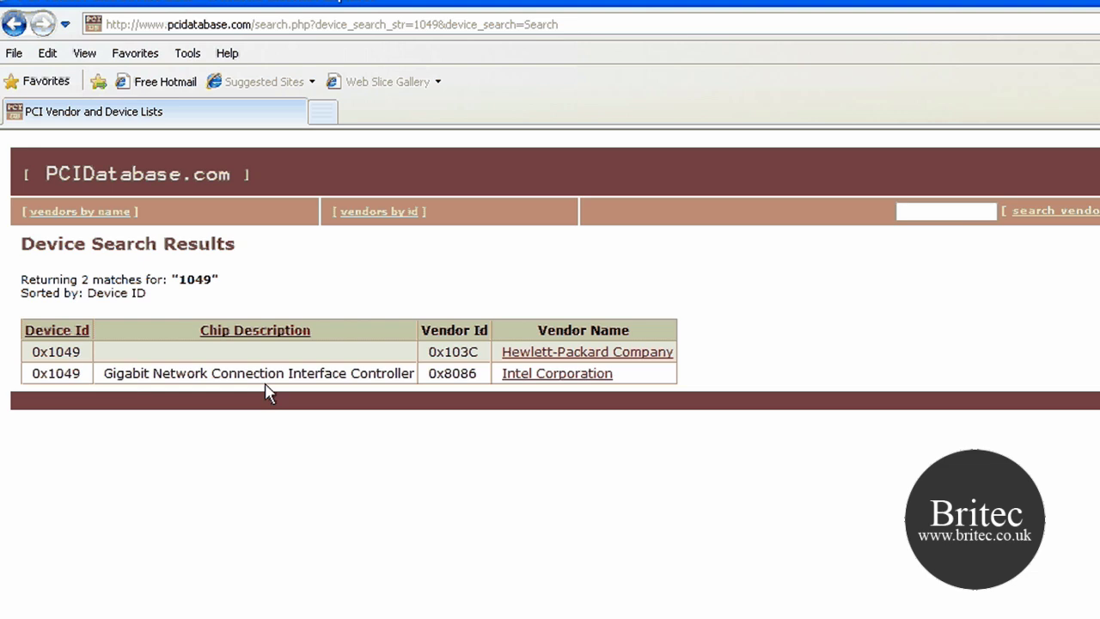
{"action": "left_click", "coordinate": [554, 378]}
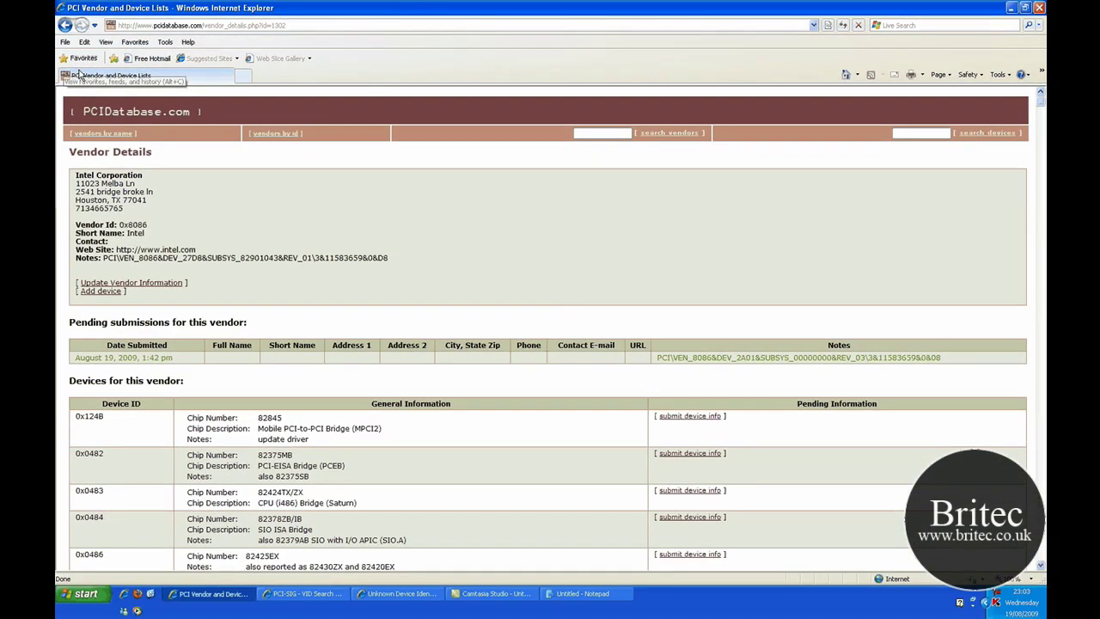
{"action": "scroll", "coordinate": [302, 333], "scroll_direction": "down", "scroll_amount": 3}
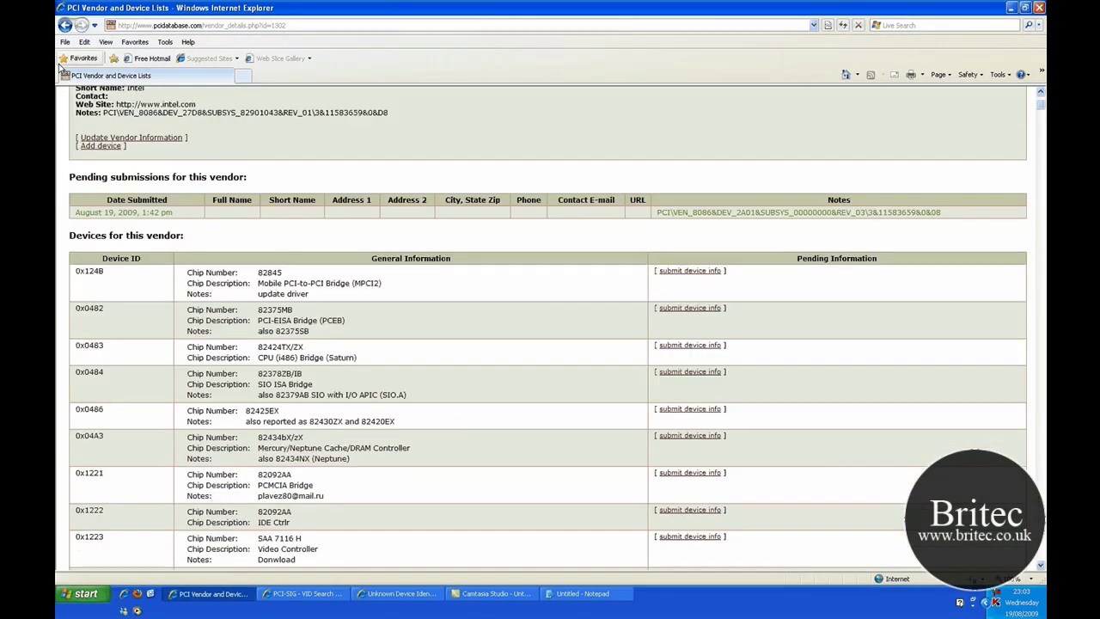
{"action": "left_click", "coordinate": [92, 596]}
{"action": "right_click", "coordinate": [226, 315]}
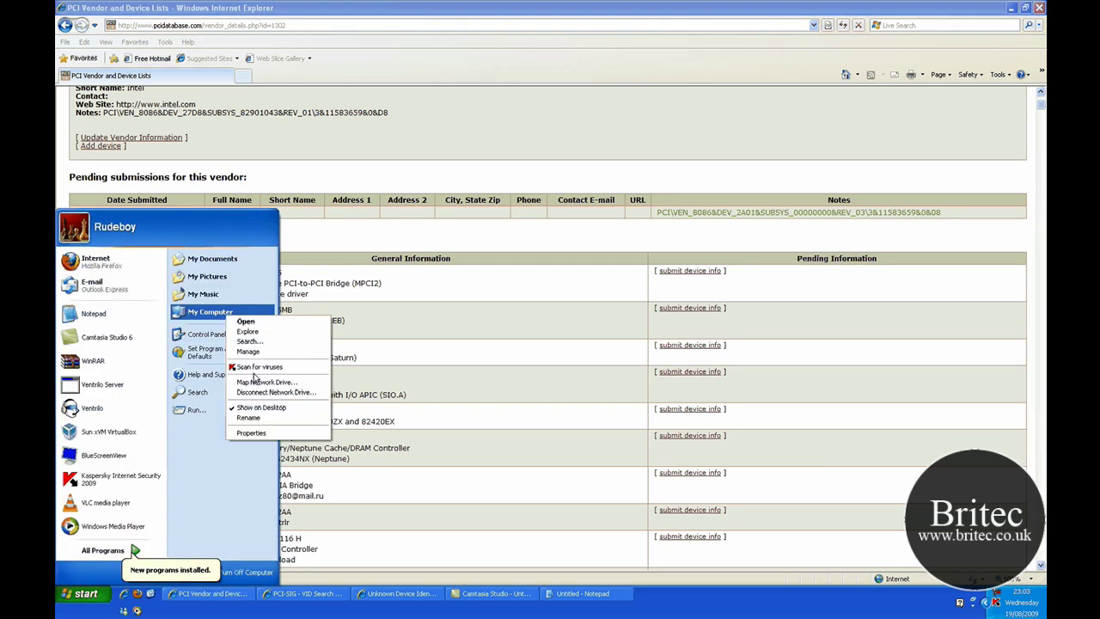
{"action": "left_click", "coordinate": [288, 433]}
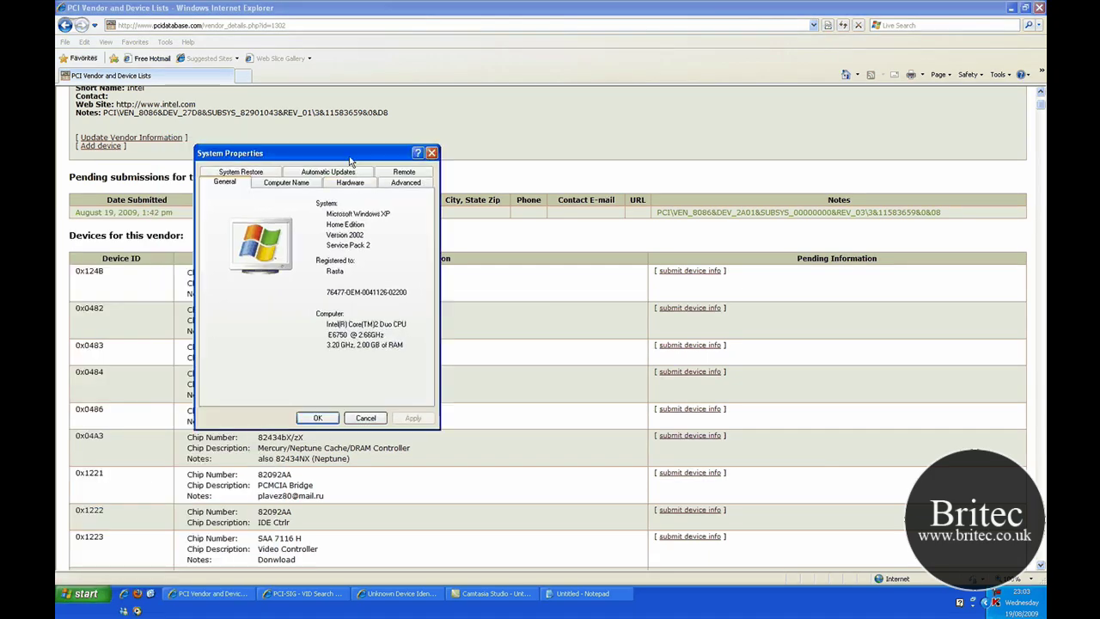
{"action": "left_click_drag", "start_coordinate": [343, 140], "coordinate": [623, 174]}
{"action": "left_click", "coordinate": [595, 206]}
{"action": "left_click", "coordinate": [615, 268]}
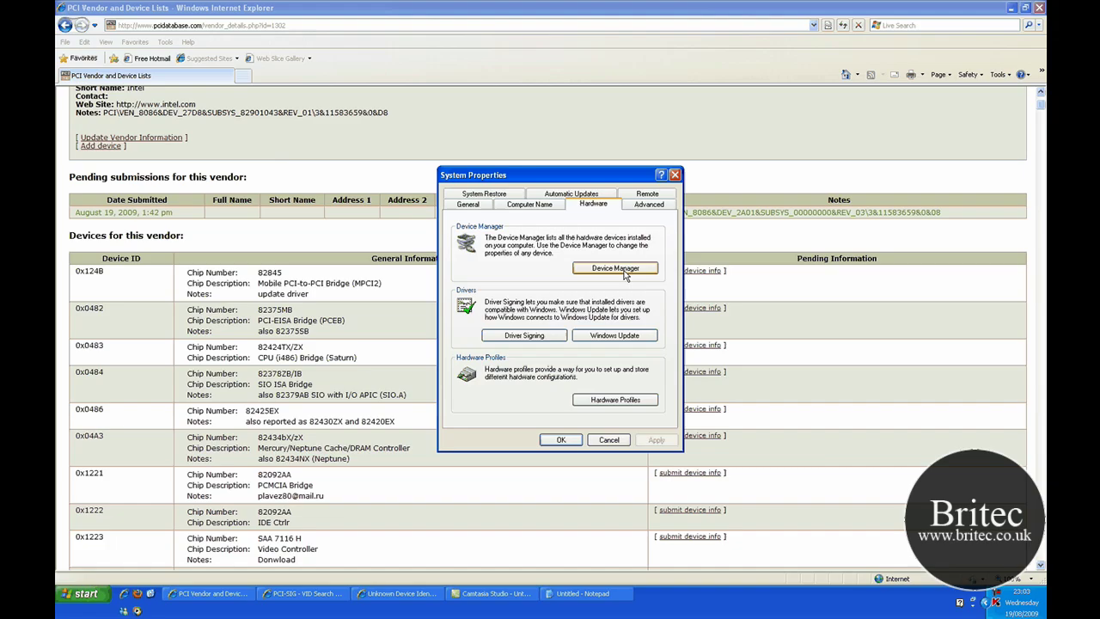
{"action": "left_click_drag", "start_coordinate": [283, 37], "coordinate": [560, 217]}
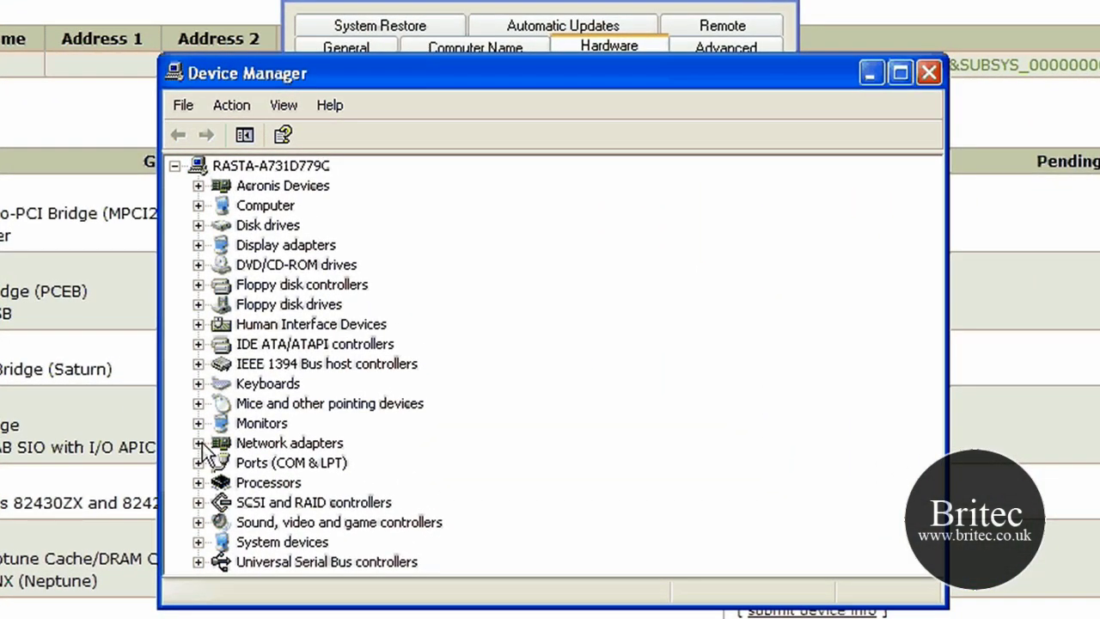
{"action": "left_click", "coordinate": [198, 442]}
{"action": "left_click", "coordinate": [320, 503]}
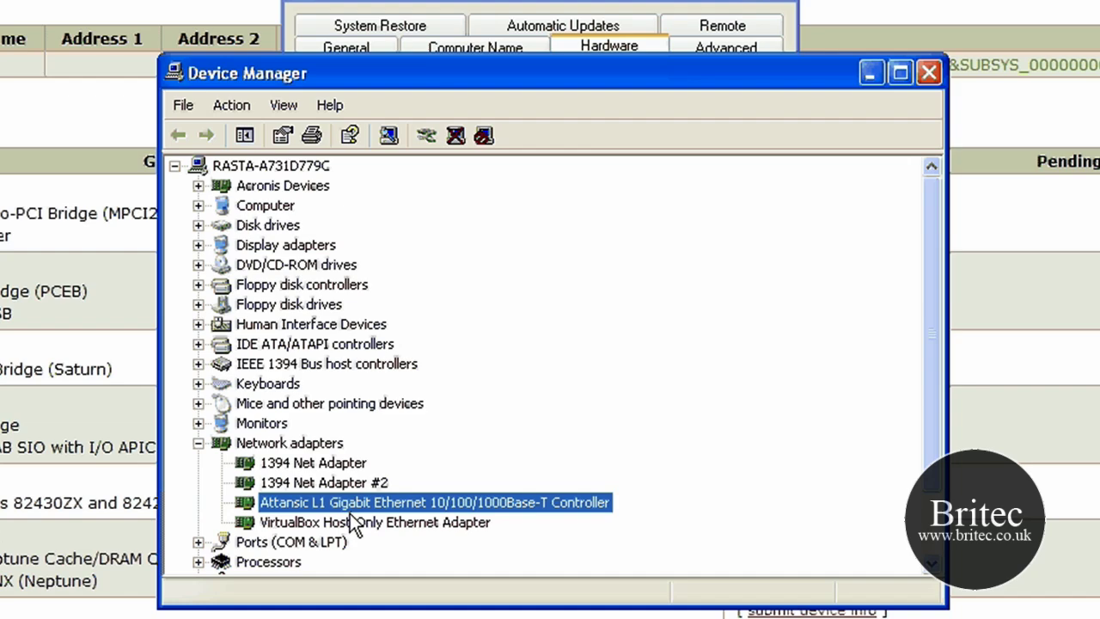
{"action": "right_click", "coordinate": [316, 507]}
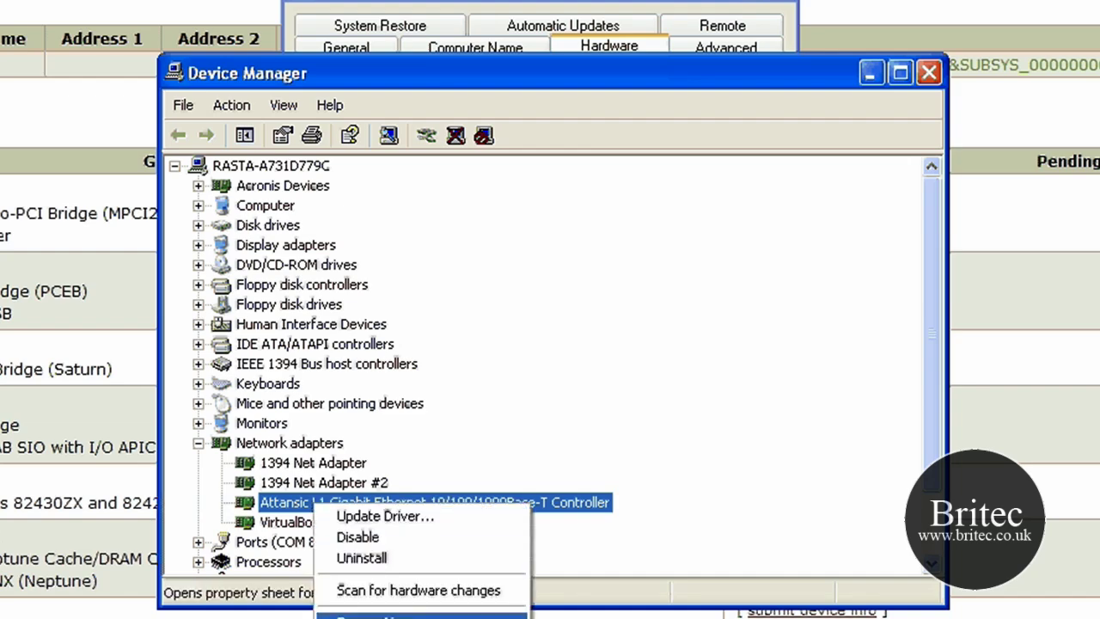
{"action": "left_click", "coordinate": [371, 615]}
{"action": "left_click", "coordinate": [532, 108]}
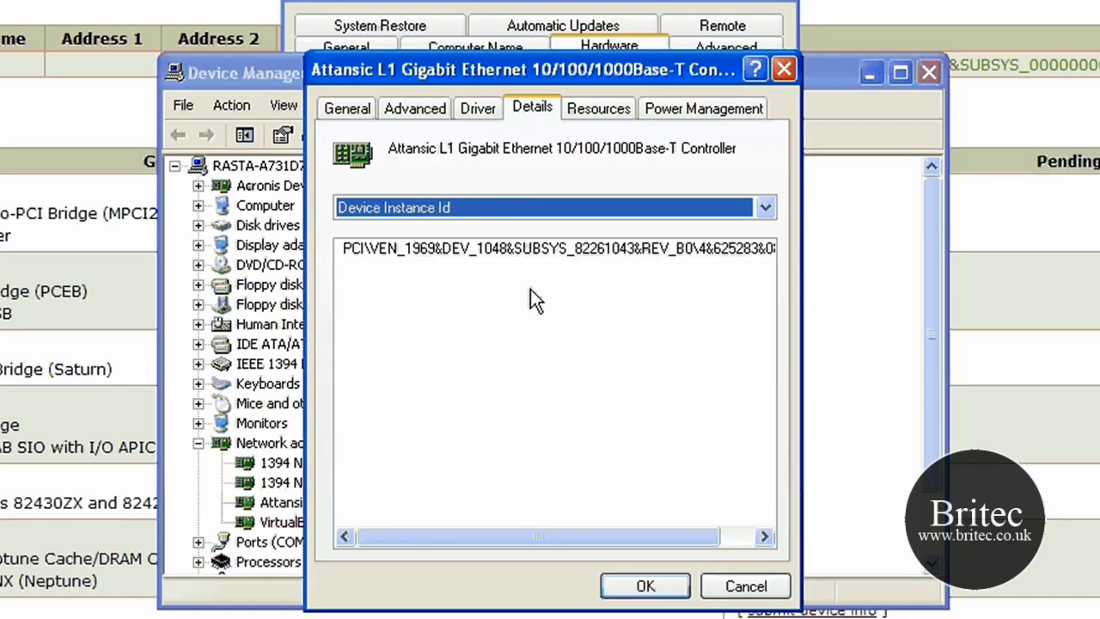
{"action": "left_click", "coordinate": [458, 207]}
{"action": "left_click", "coordinate": [451, 245]}
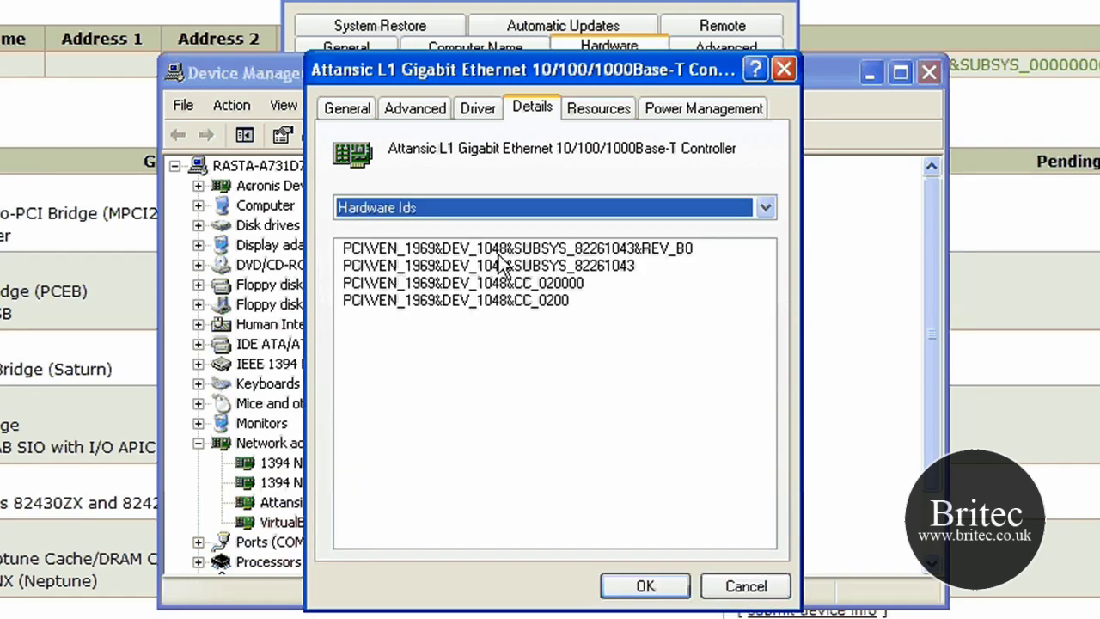
{"action": "left_click", "coordinate": [783, 70]}
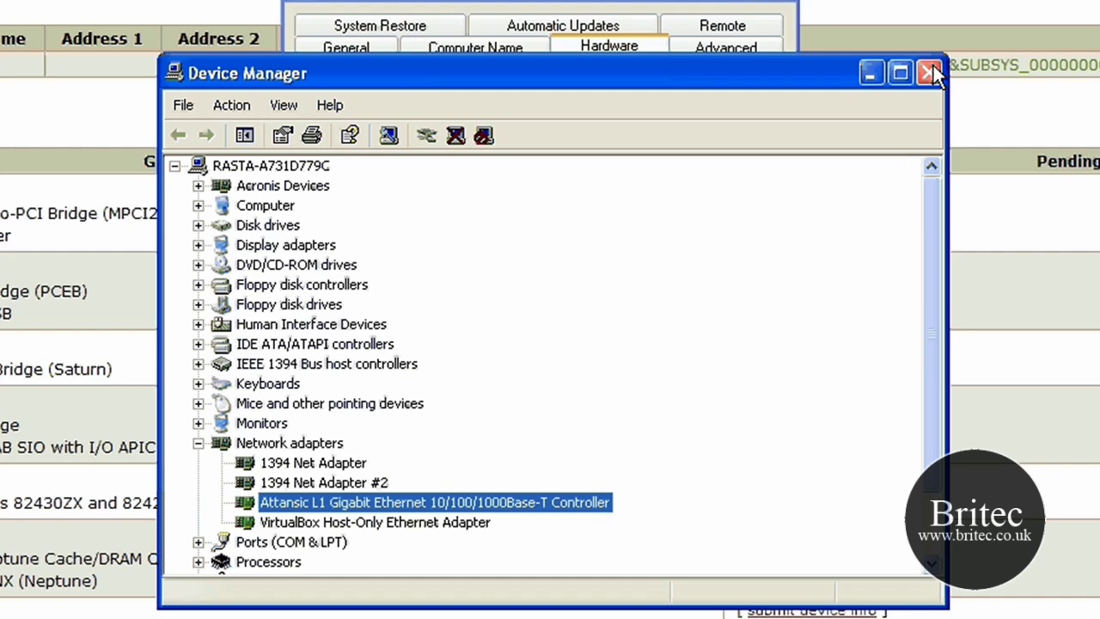
{"action": "left_click", "coordinate": [930, 73]}
{"action": "key", "text": "Escape"}
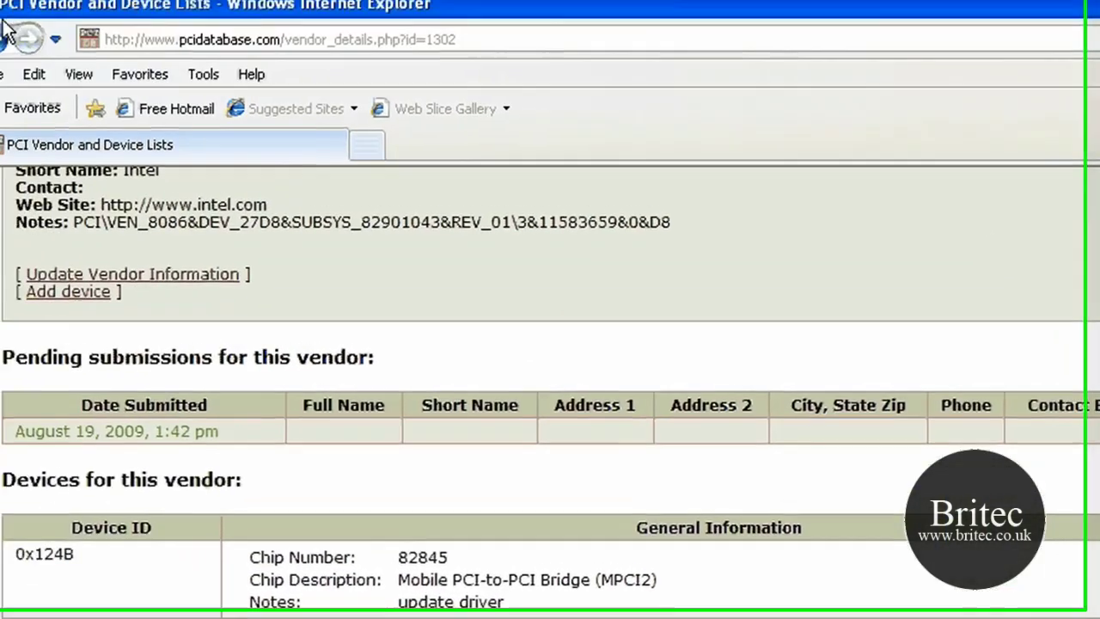
Go back to the PCIDatabase home page and run the device search for 1048.
{"action": "left_click", "coordinate": [17, 47]}
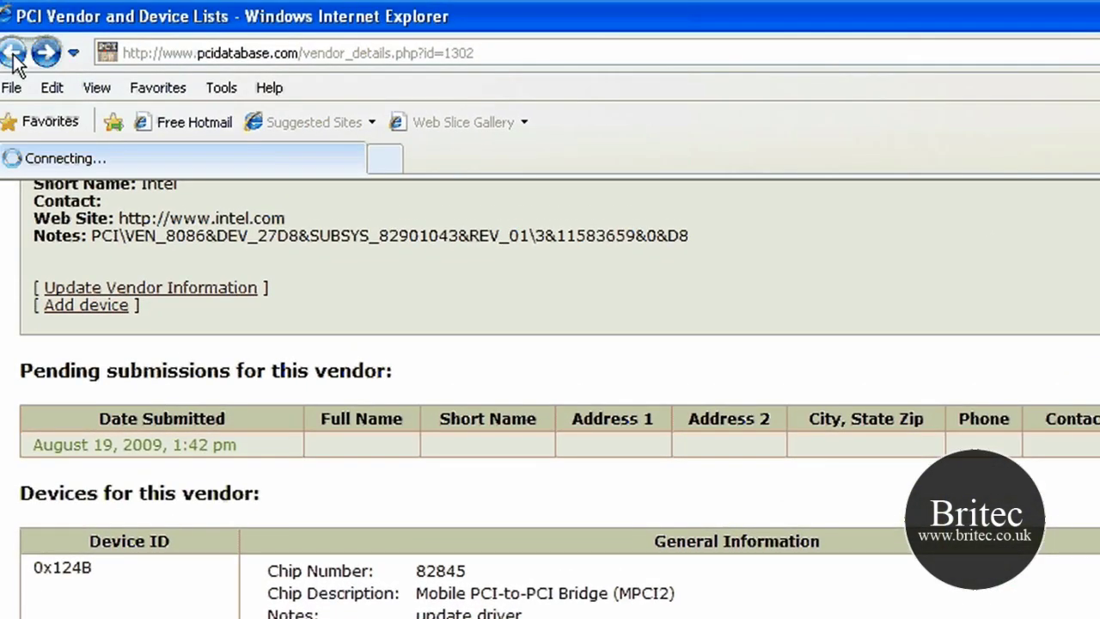
{"action": "left_click", "coordinate": [12, 54]}
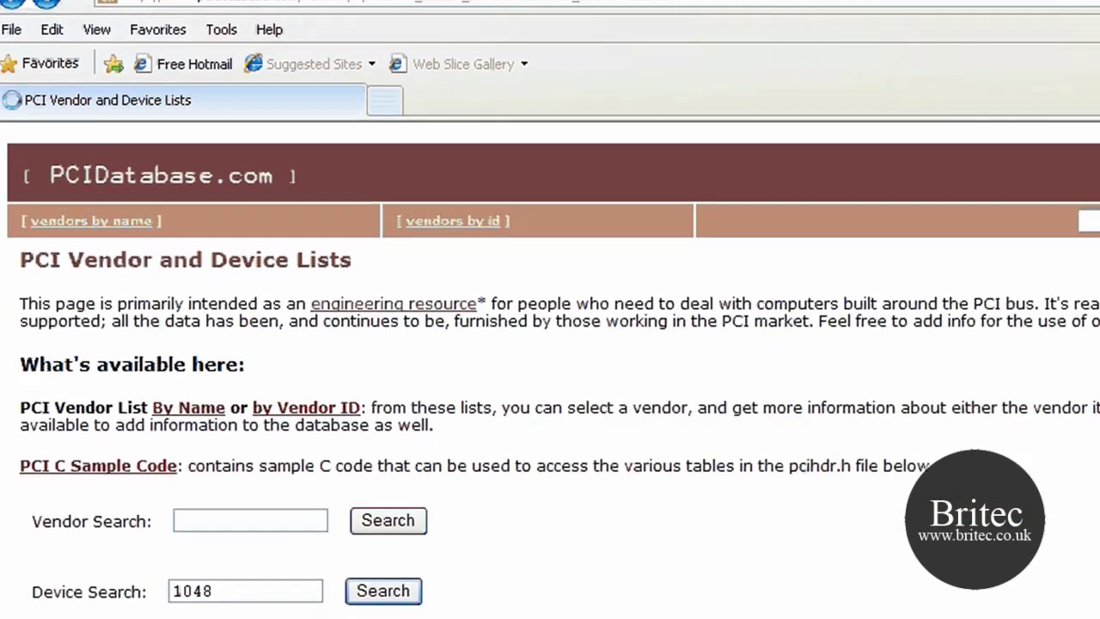
{"action": "key", "text": "Return"}
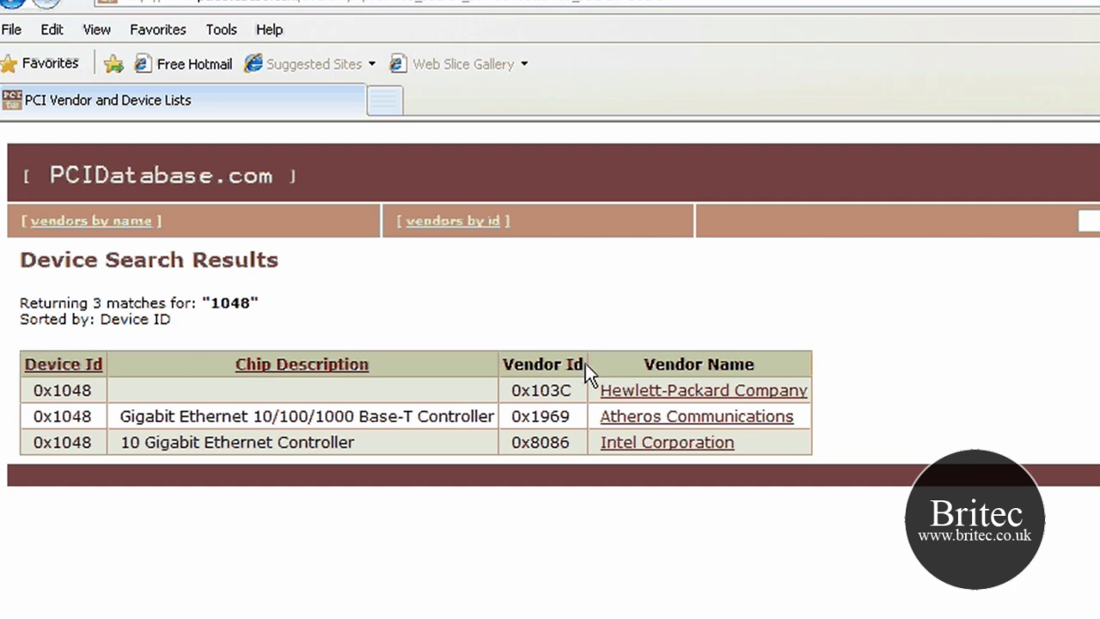
Highlight the Atheros row's vendor 0x1969, device 0x1048 and description, then open Atheros Communications' details.
{"action": "left_click_drag", "start_coordinate": [585, 364], "coordinate": [504, 364]}
{"action": "left_click", "coordinate": [567, 411]}
{"action": "left_click_drag", "start_coordinate": [570, 415], "coordinate": [508, 416]}
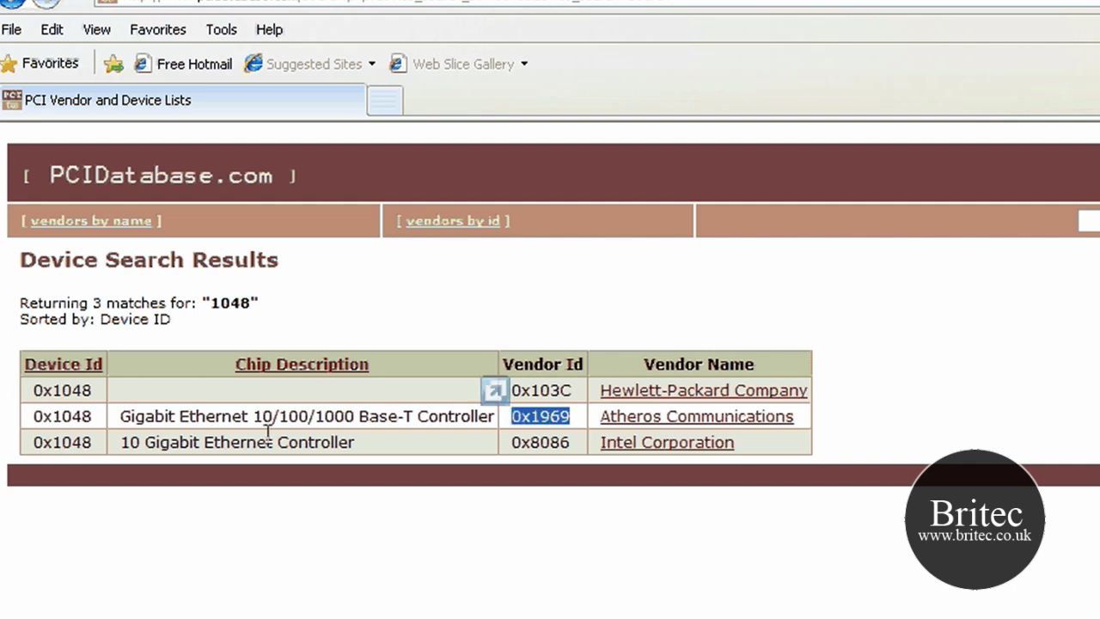
{"action": "left_click_drag", "start_coordinate": [95, 417], "coordinate": [33, 418]}
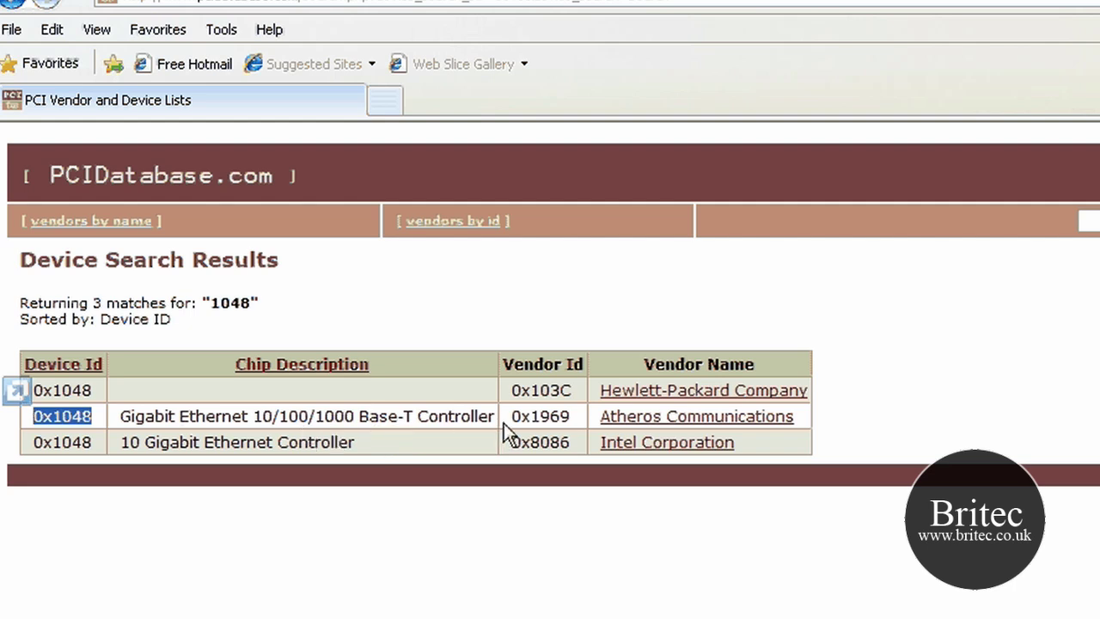
{"action": "left_click_drag", "start_coordinate": [494, 416], "coordinate": [118, 416]}
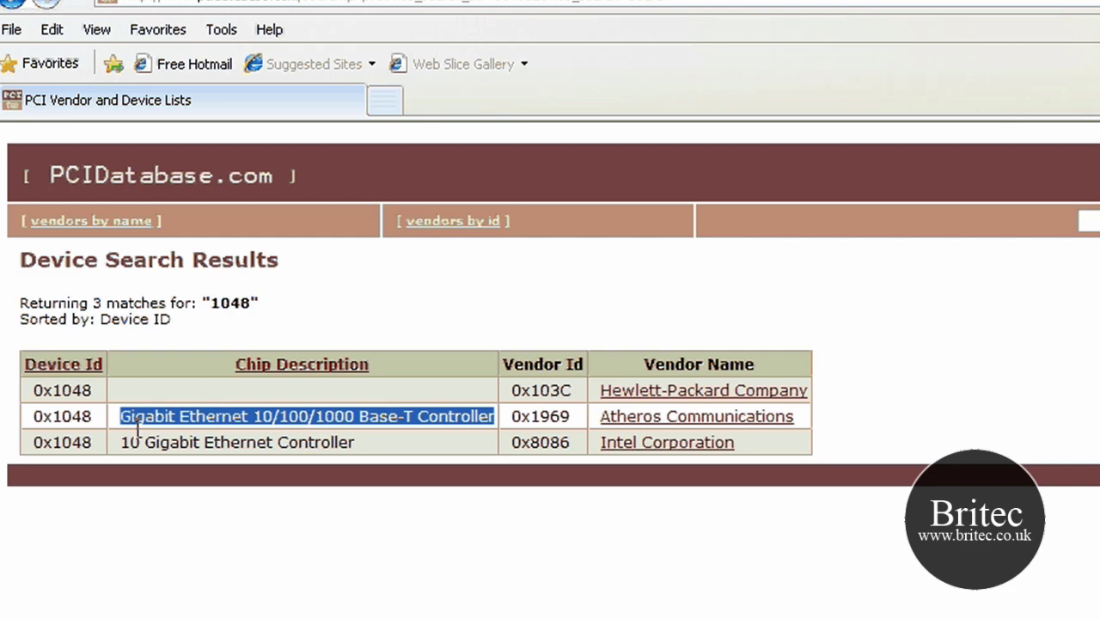
{"action": "left_click", "coordinate": [692, 421]}
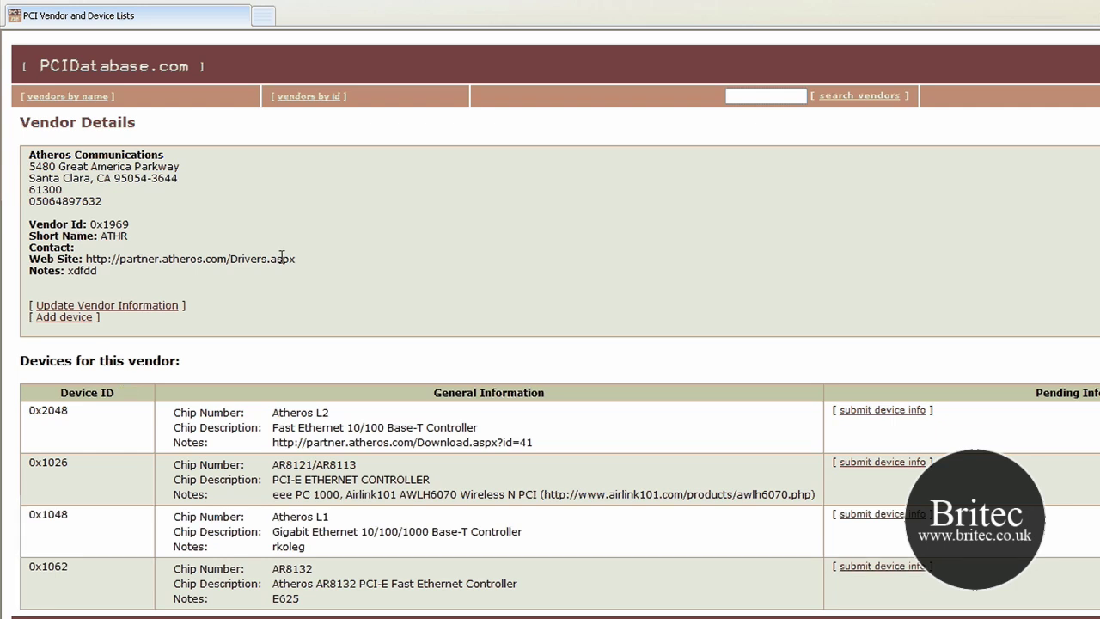
Highlight the Atheros website address, then go back twice to the main PCIDatabase page.
{"action": "left_click_drag", "start_coordinate": [297, 263], "coordinate": [86, 260]}
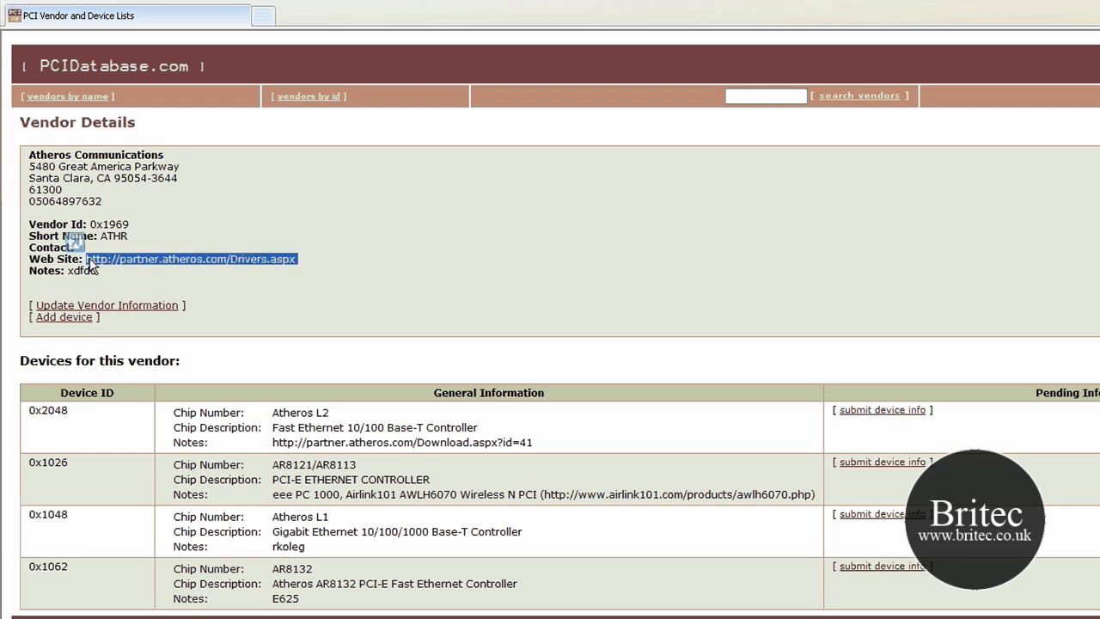
{"action": "left_click", "coordinate": [386, 292]}
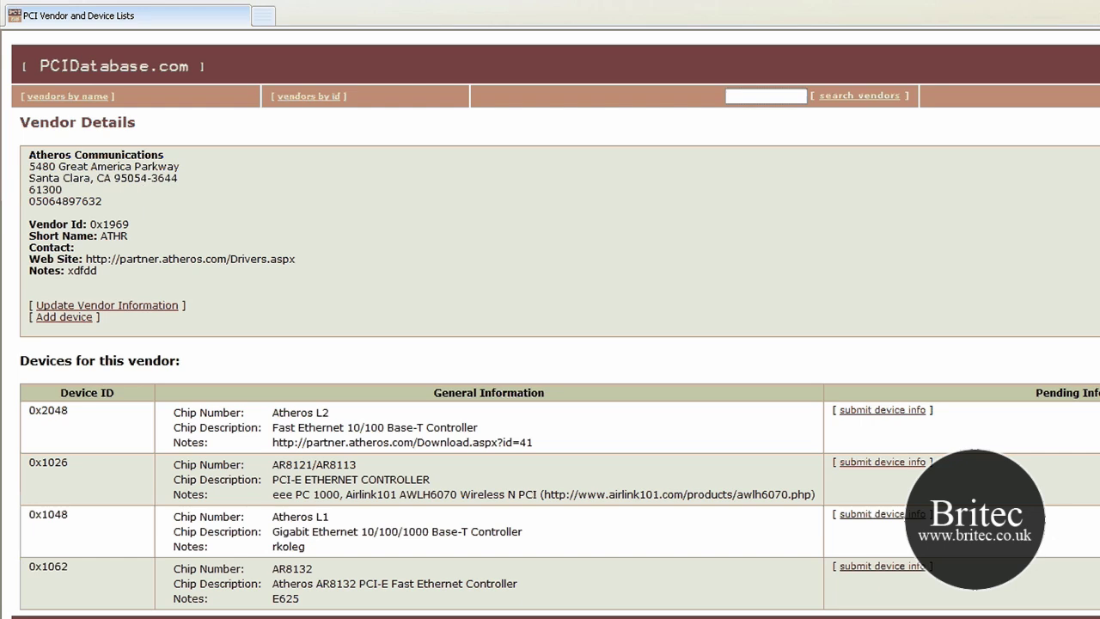
{"action": "key", "text": "alt+Left"}
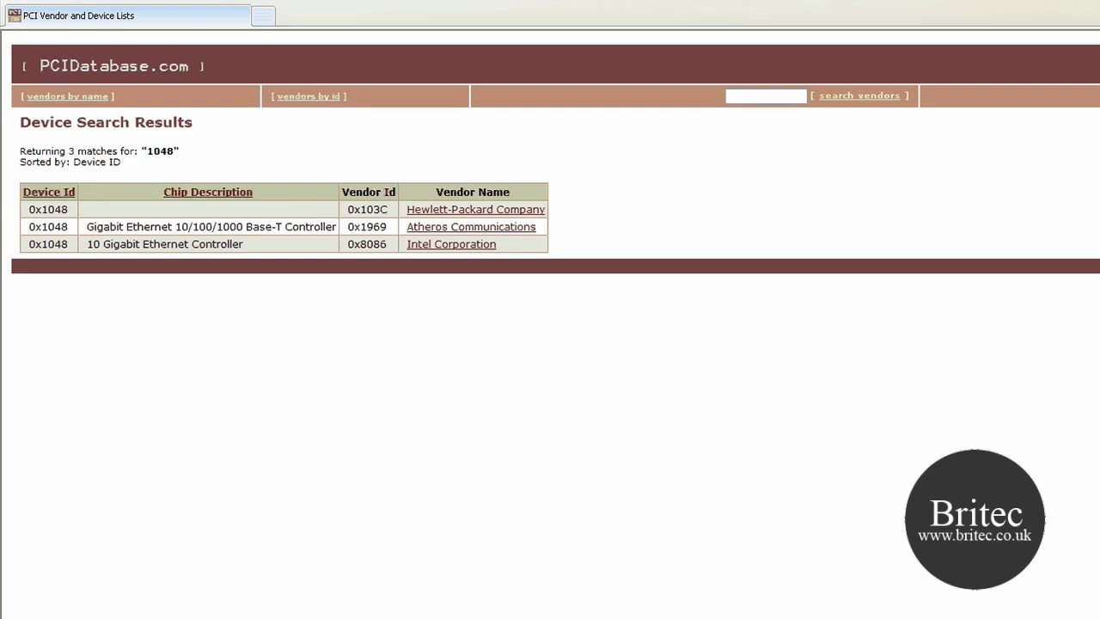
{"action": "key", "text": "alt+Left"}
{"action": "scroll", "coordinate": [369, 236], "scroll_direction": "down", "scroll_amount": 3}
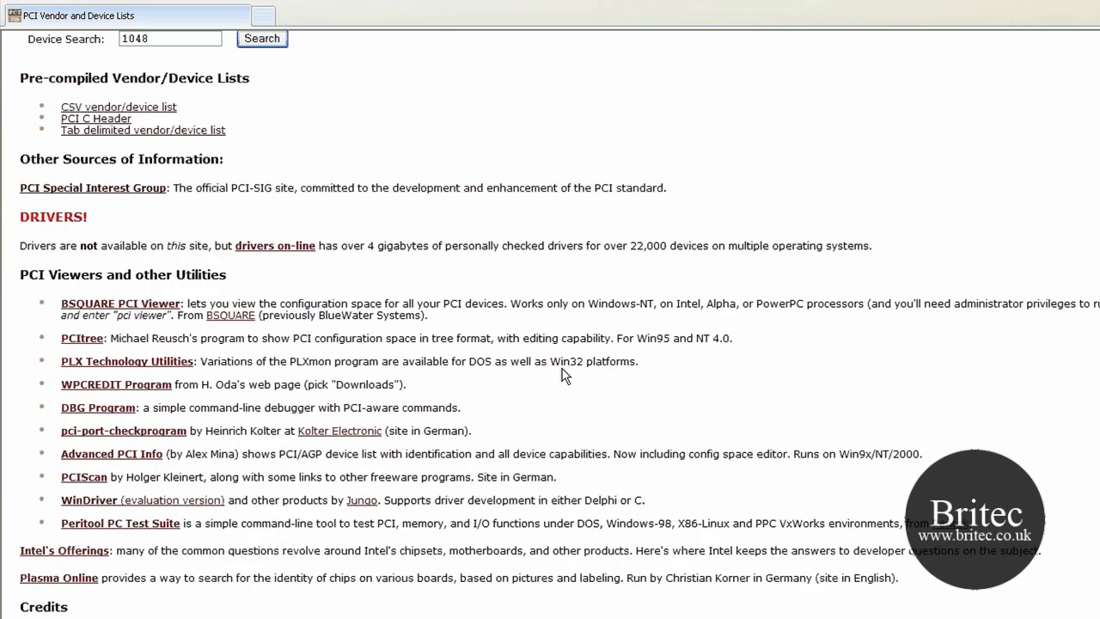
{"action": "scroll", "coordinate": [562, 374], "scroll_direction": "up", "scroll_amount": 3}
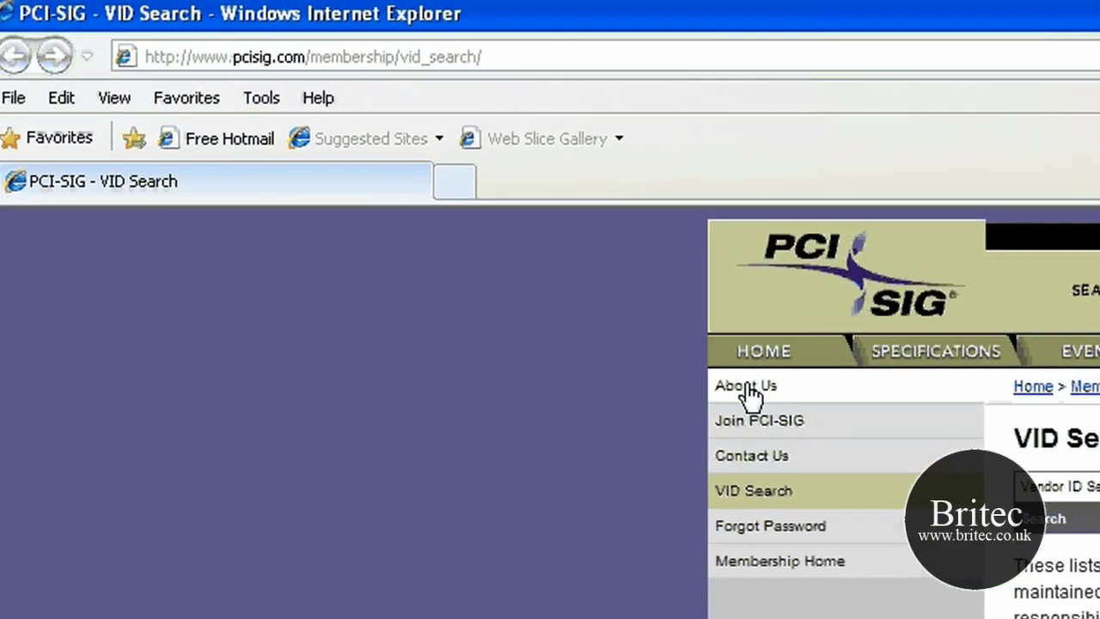
Select the PCI-SIG VID Search page address and leave it unchanged.
{"action": "left_click", "coordinate": [209, 68]}
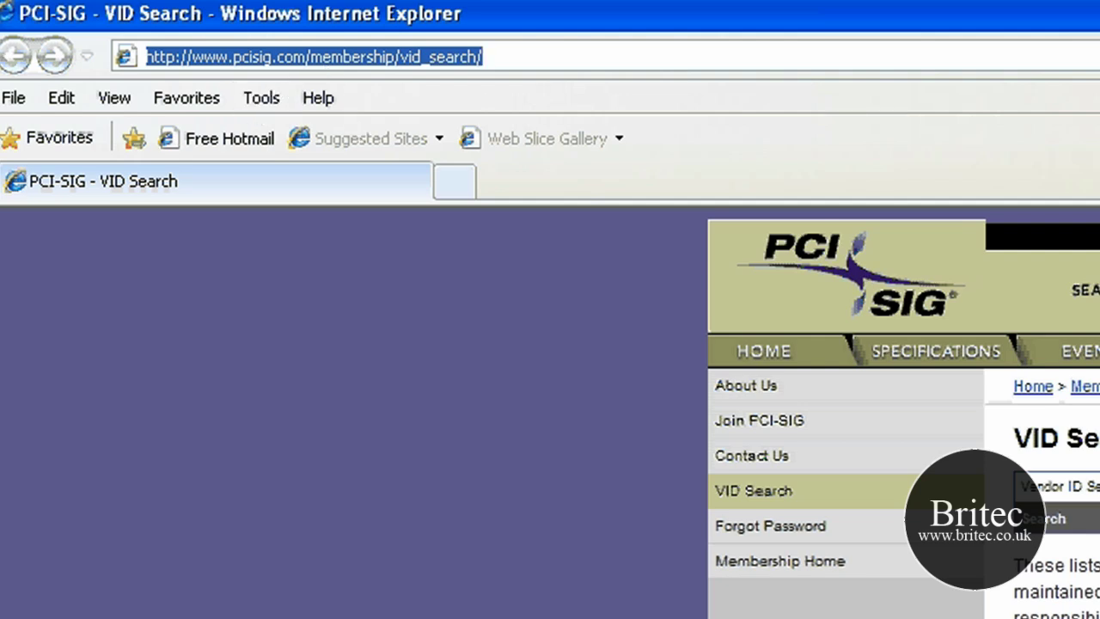
{"action": "key", "text": "Tab"}
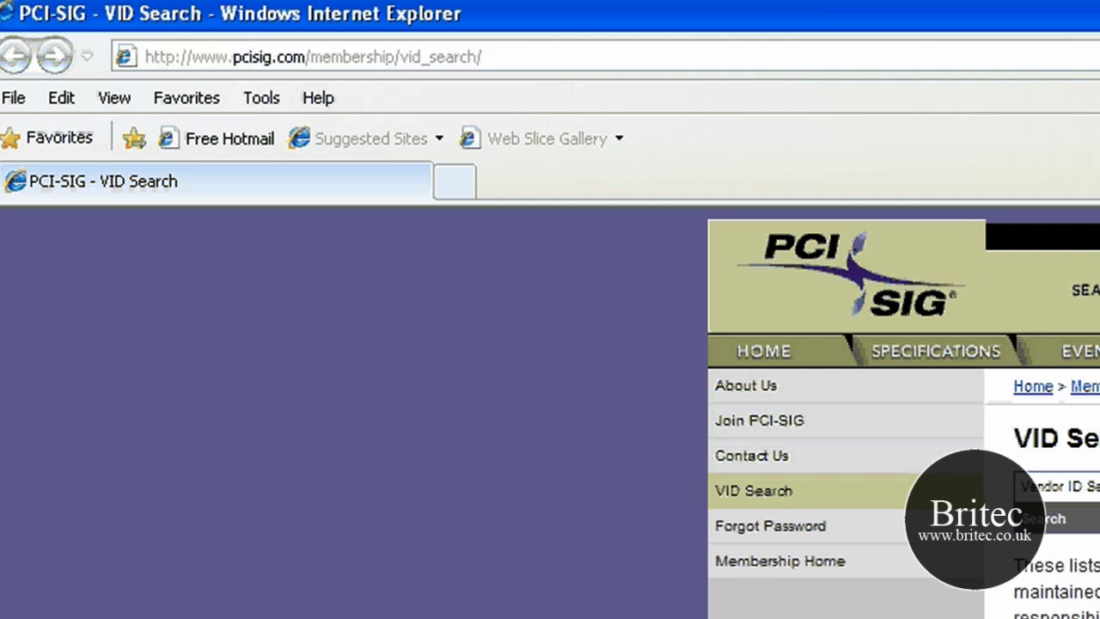